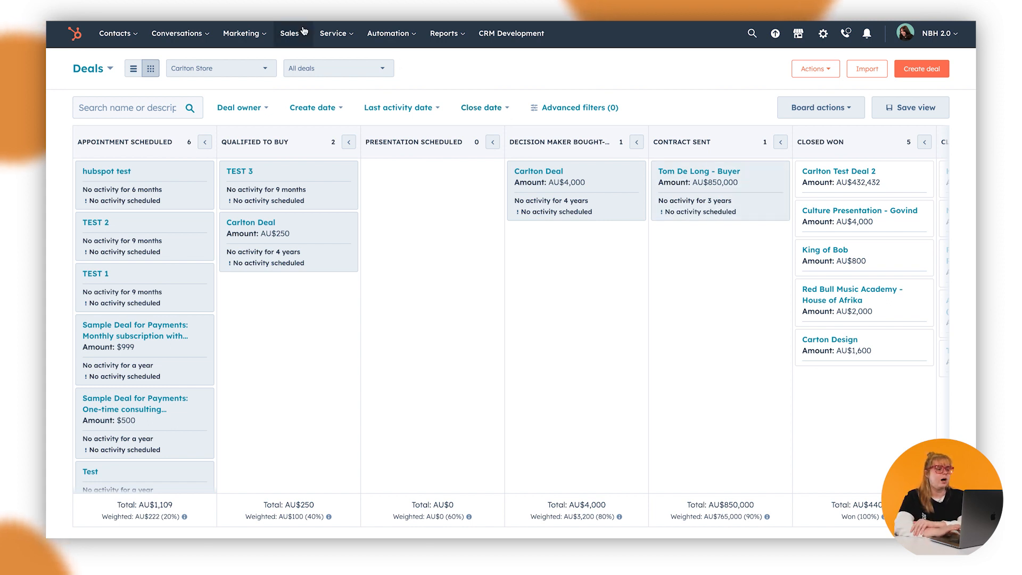
- Open the stage settings of the Carlton Store pipeline from the deals board
mouse_move(291, 30)
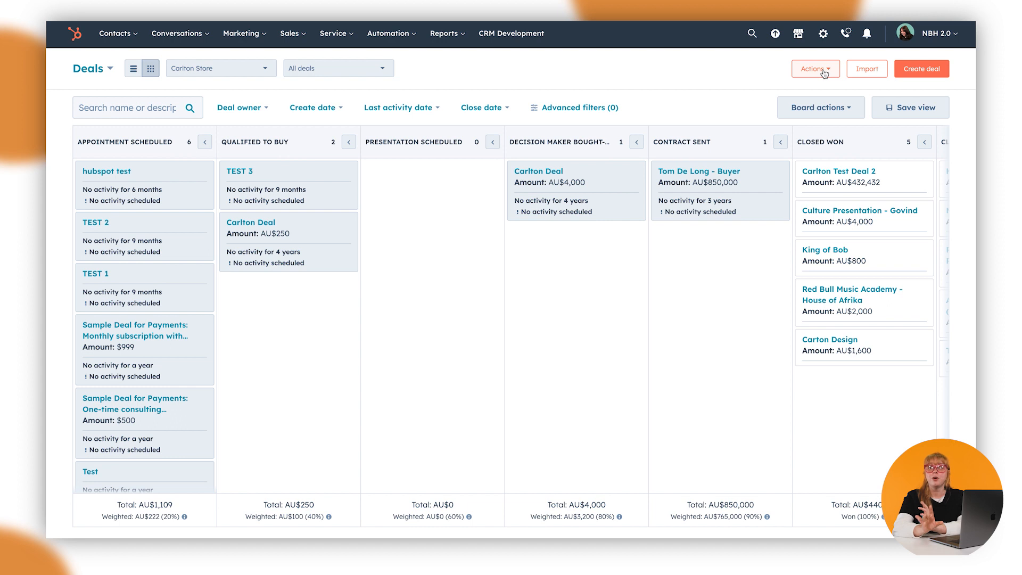
click(822, 109)
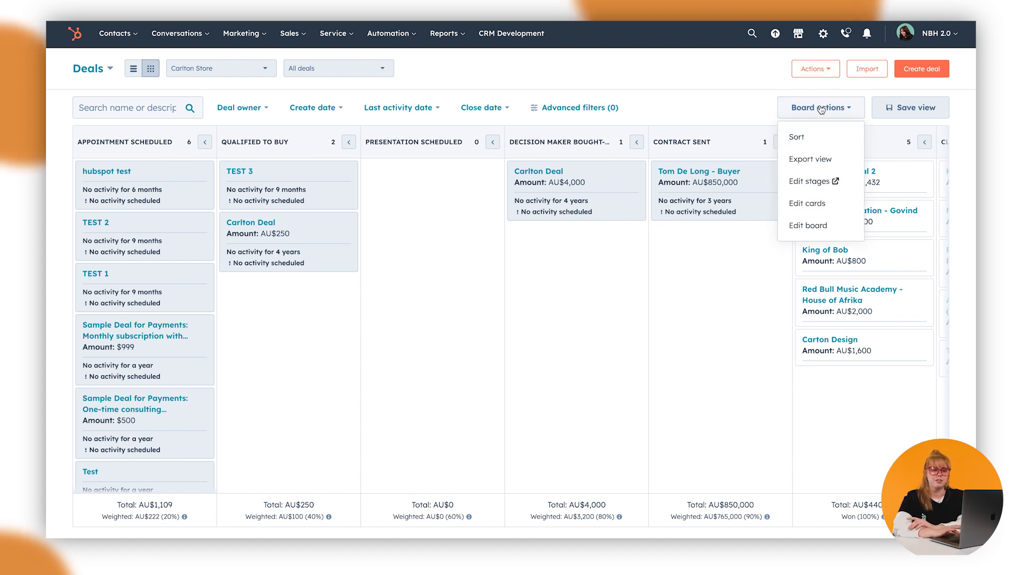
click(809, 181)
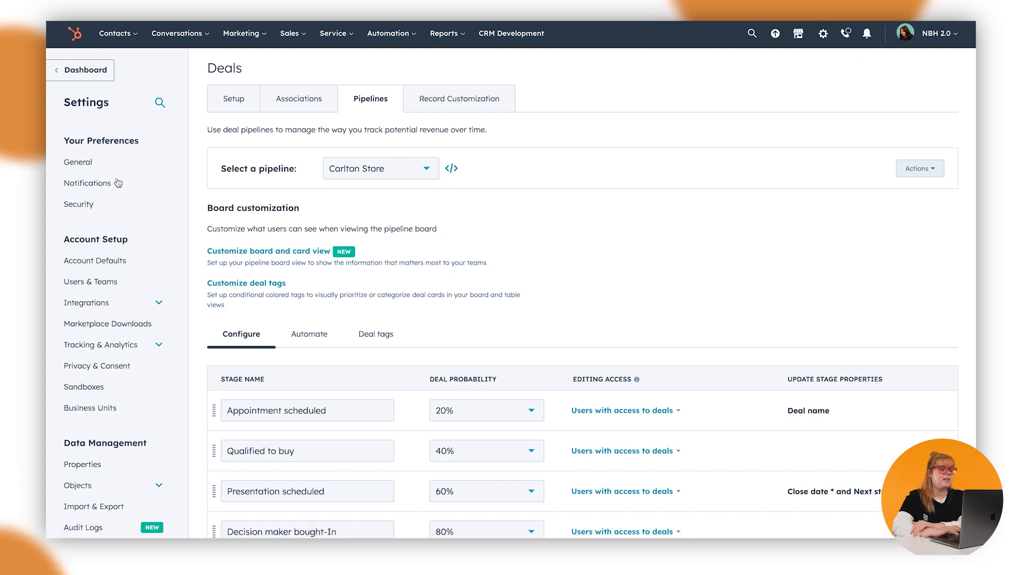
- Expand the Objects group under Data Management in the settings to locate the Deals entry
scroll(140, 338, down, 5)
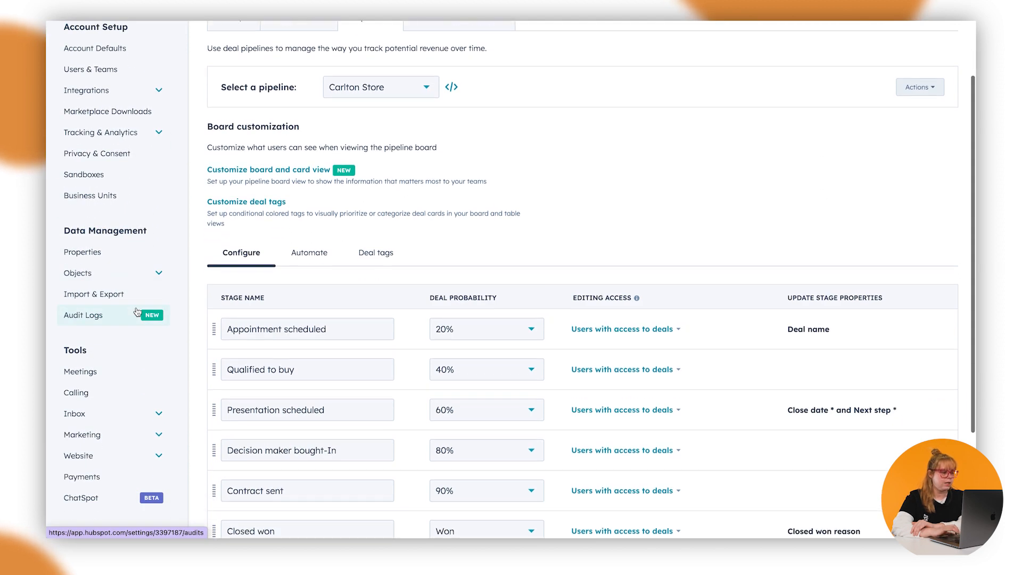
click(140, 274)
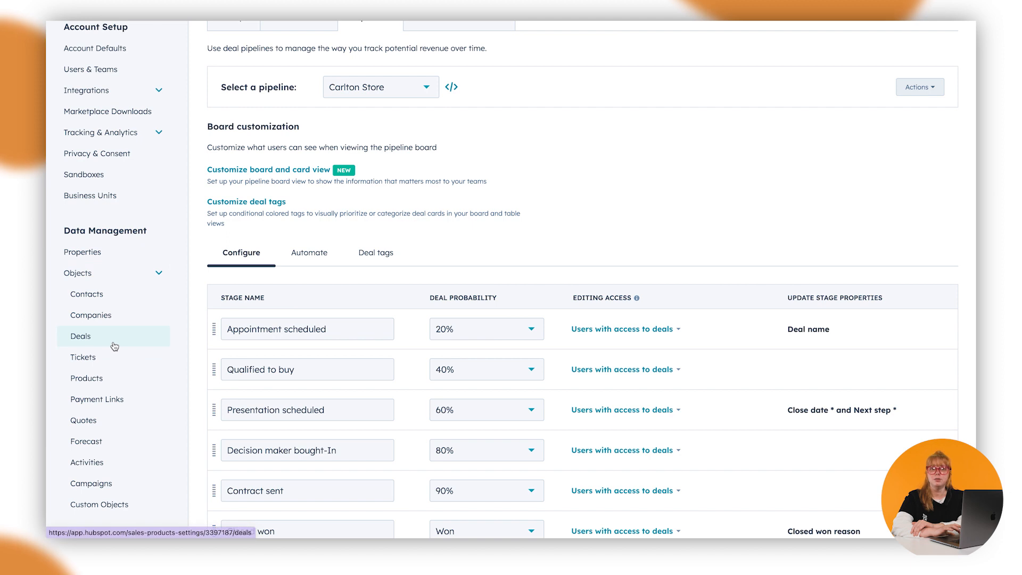
scroll(744, 227, up, 3)
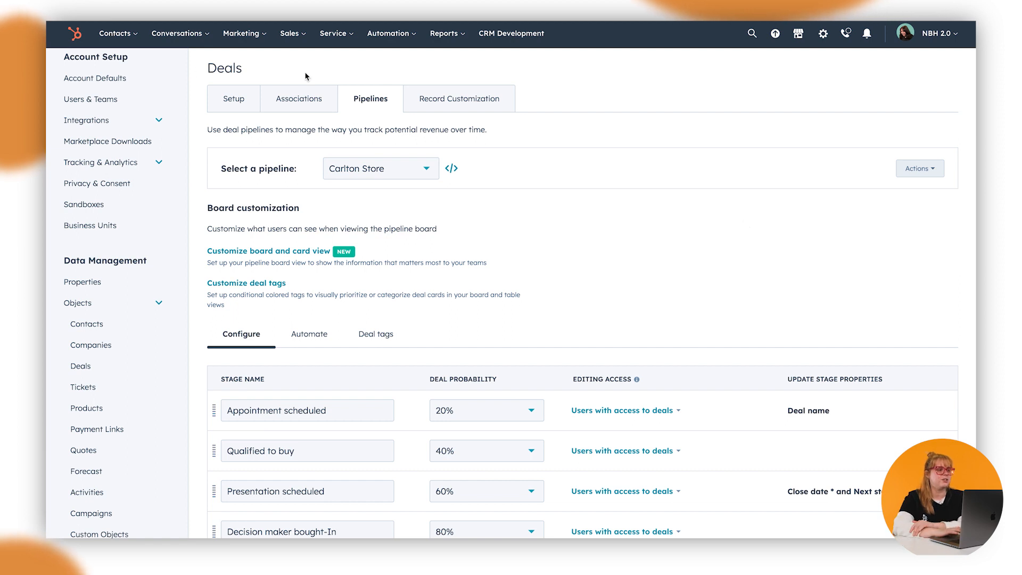
click(292, 34)
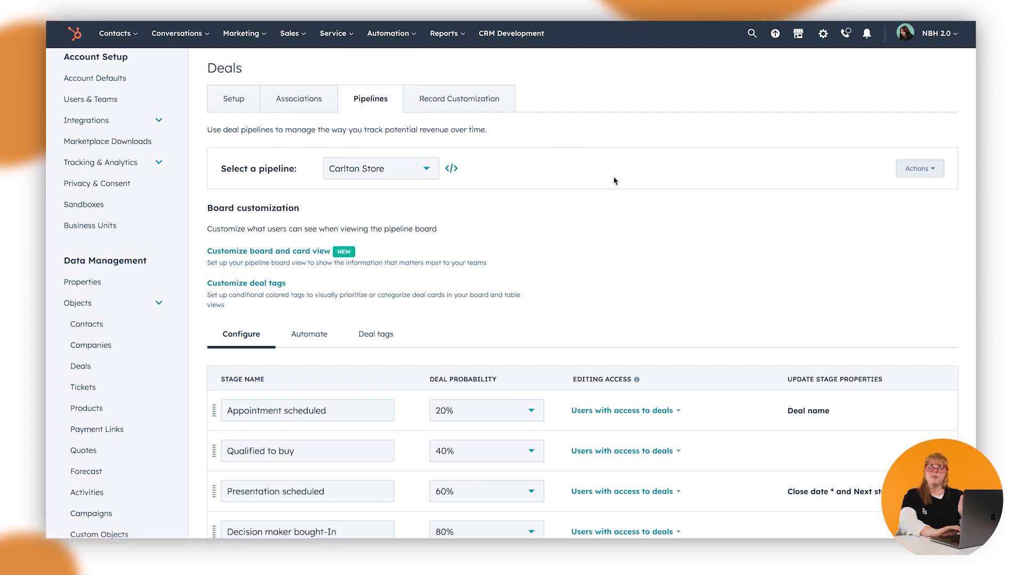
- Select Carlton Store as the deal pipeline to configure
click(388, 171)
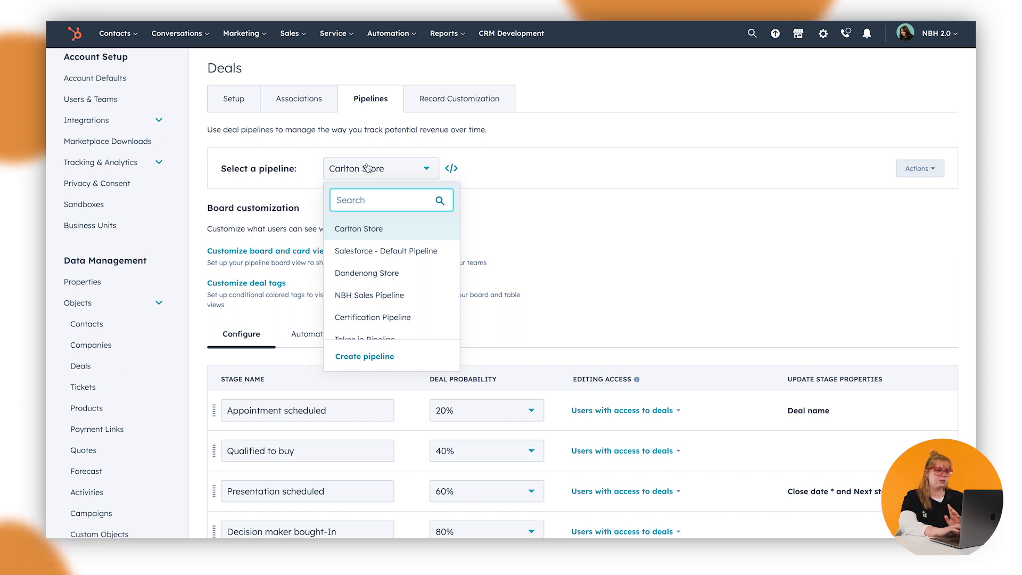
click(563, 268)
click(360, 170)
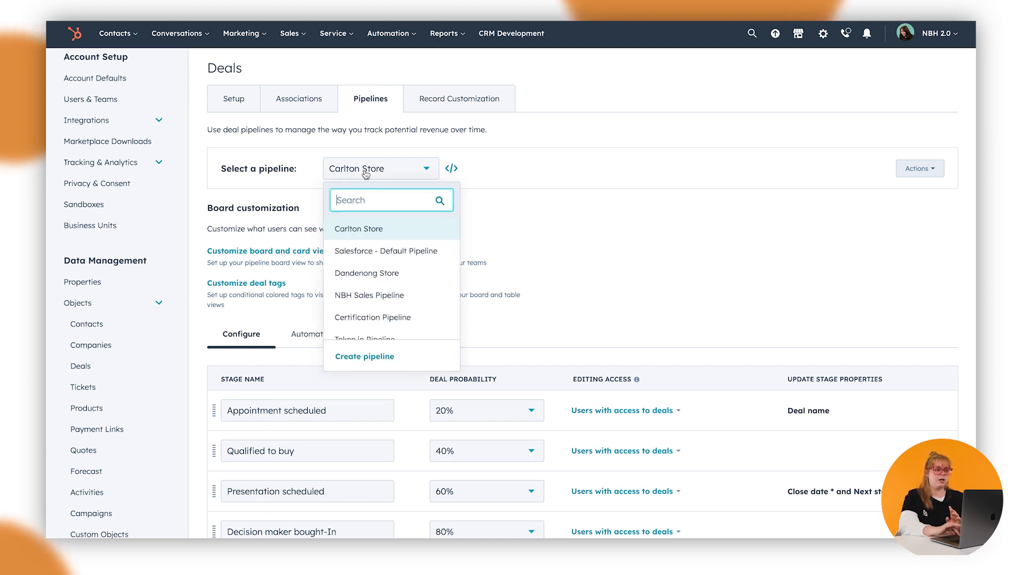
click(364, 234)
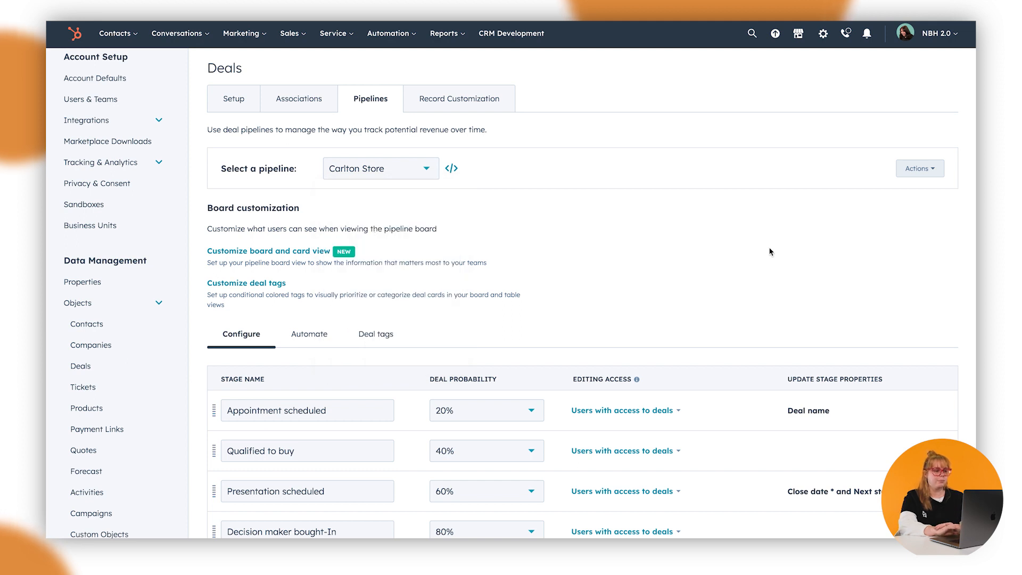
- Open the automation settings of the Carlton Store pipeline and look through the workflow columns of its deal stages
scroll(769, 251, down, 5)
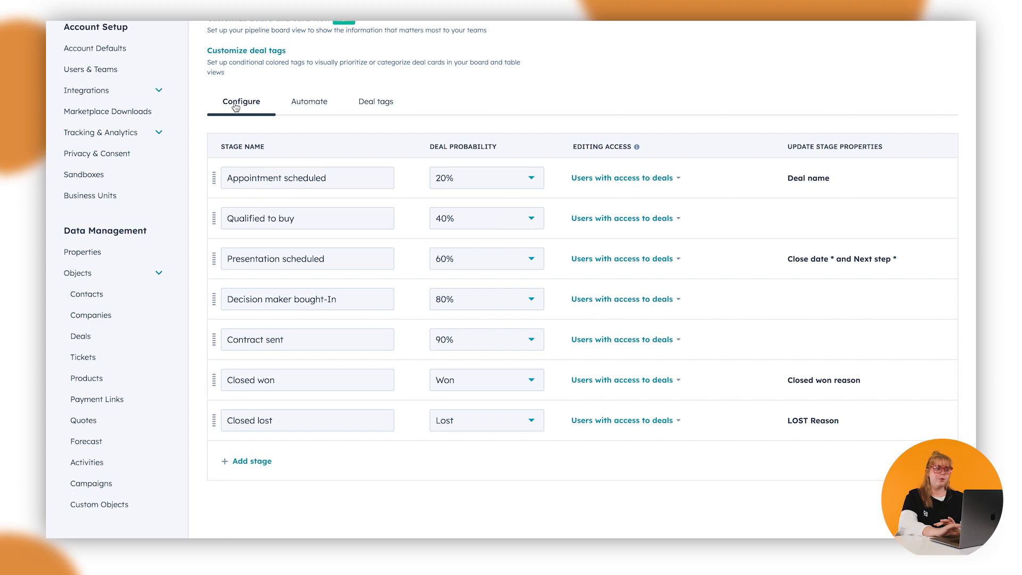
click(311, 101)
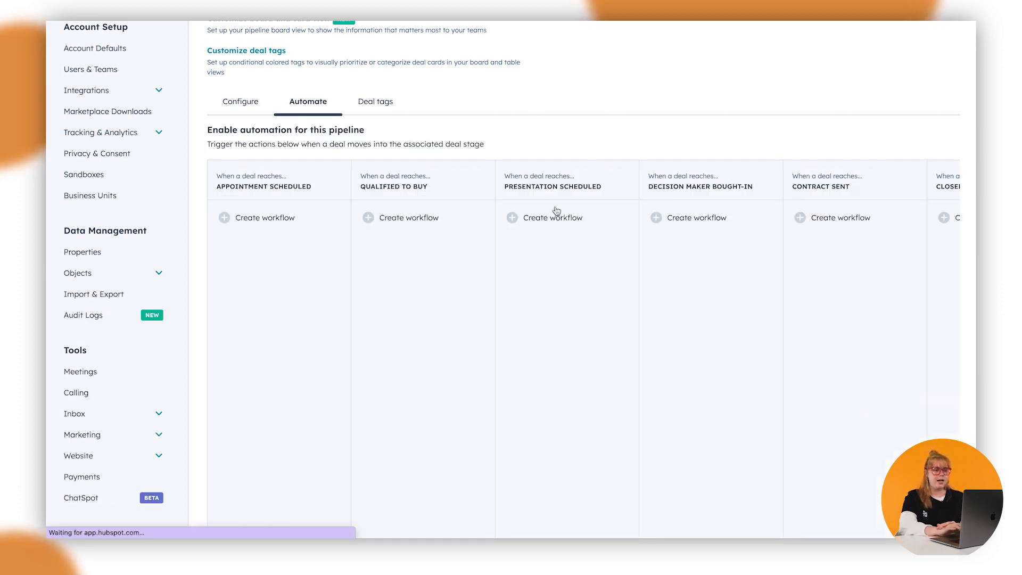
scroll(541, 272, down, 3)
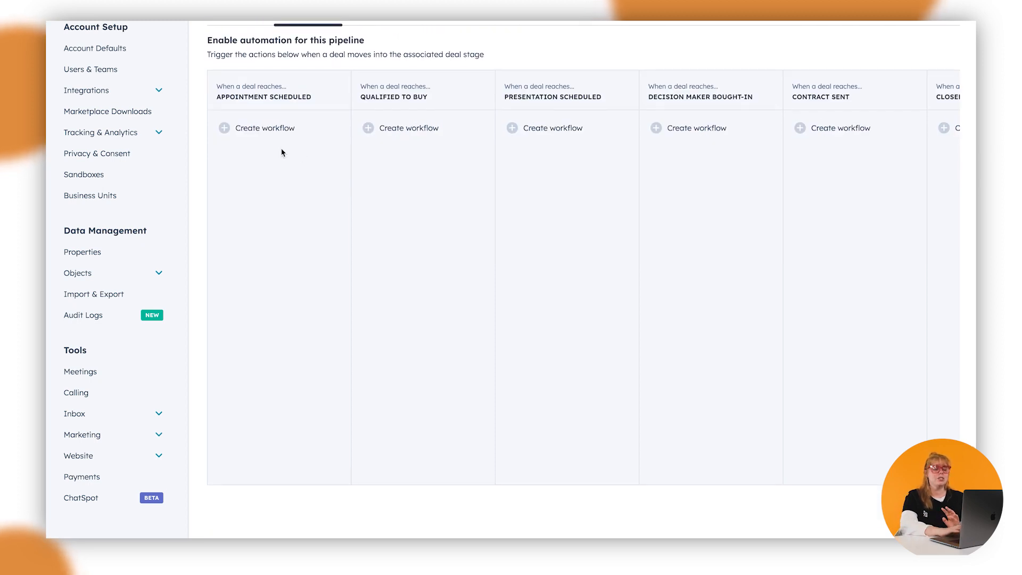
scroll(673, 304, right, 3)
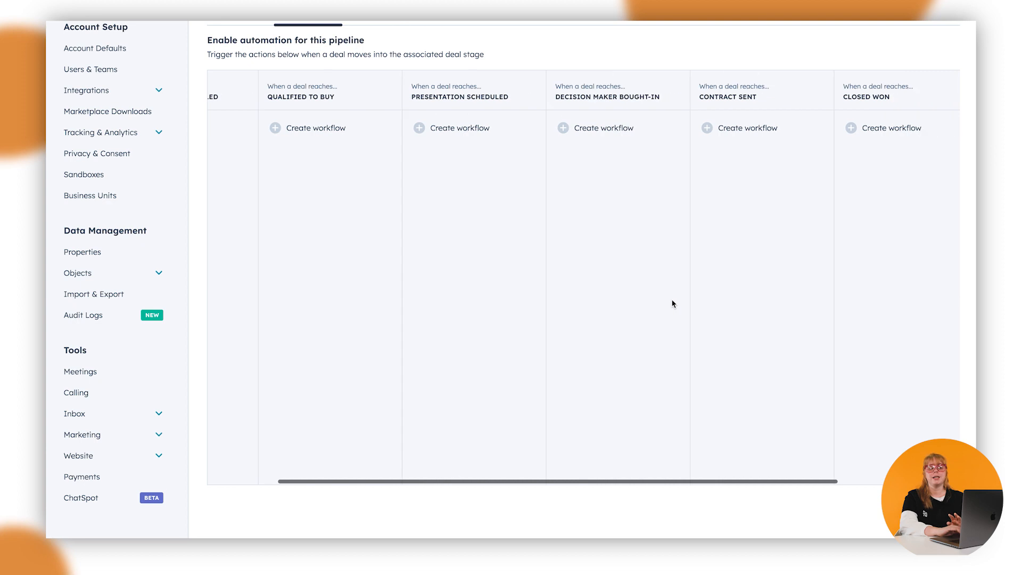
scroll(673, 303, left, 1)
scroll(673, 303, left, 3)
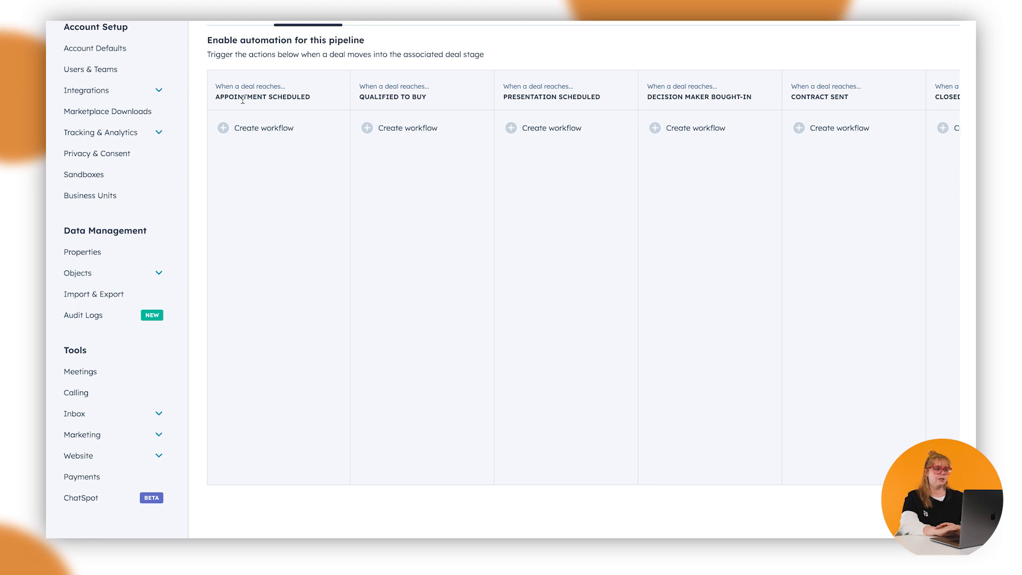
- Create a workflow for the Appointment scheduled stage with a Create task action and enter "New Appointment |" as the task title
click(236, 131)
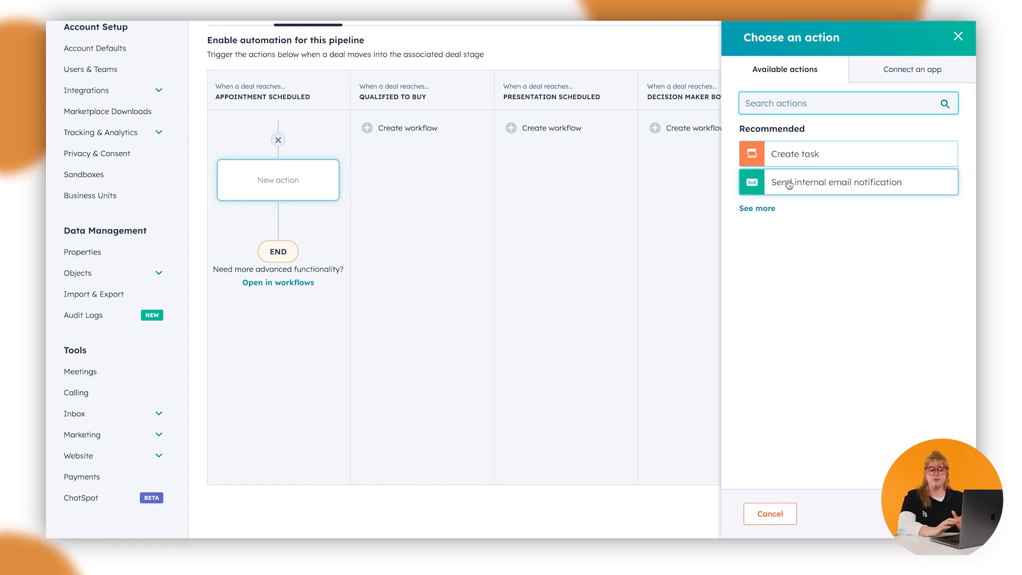
click(774, 154)
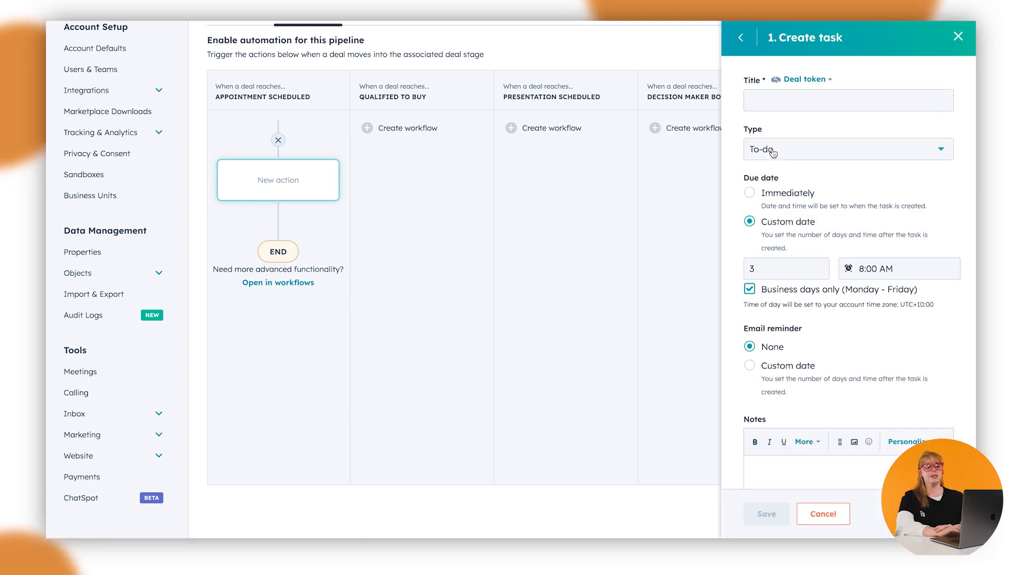
click(805, 79)
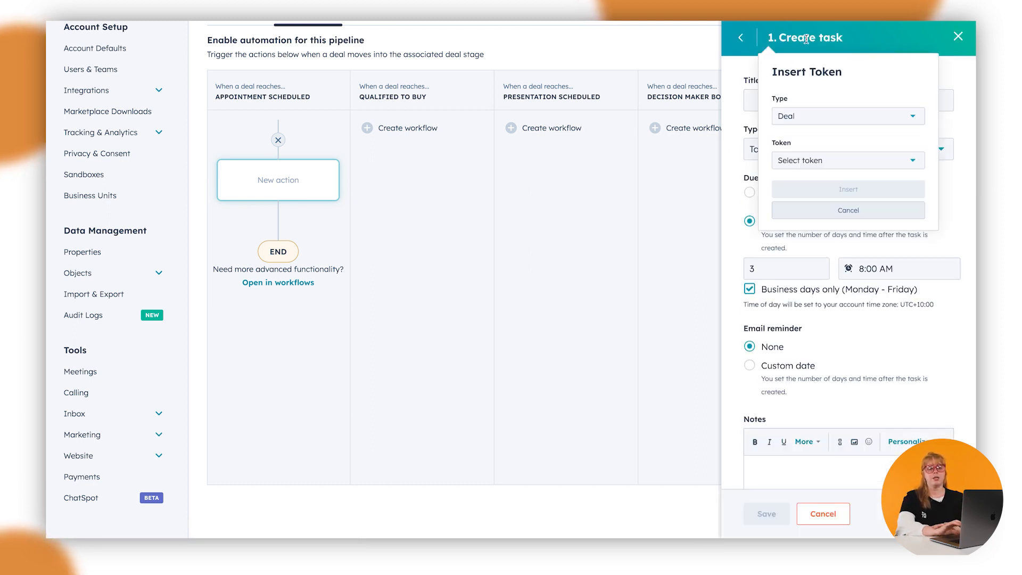
click(751, 98)
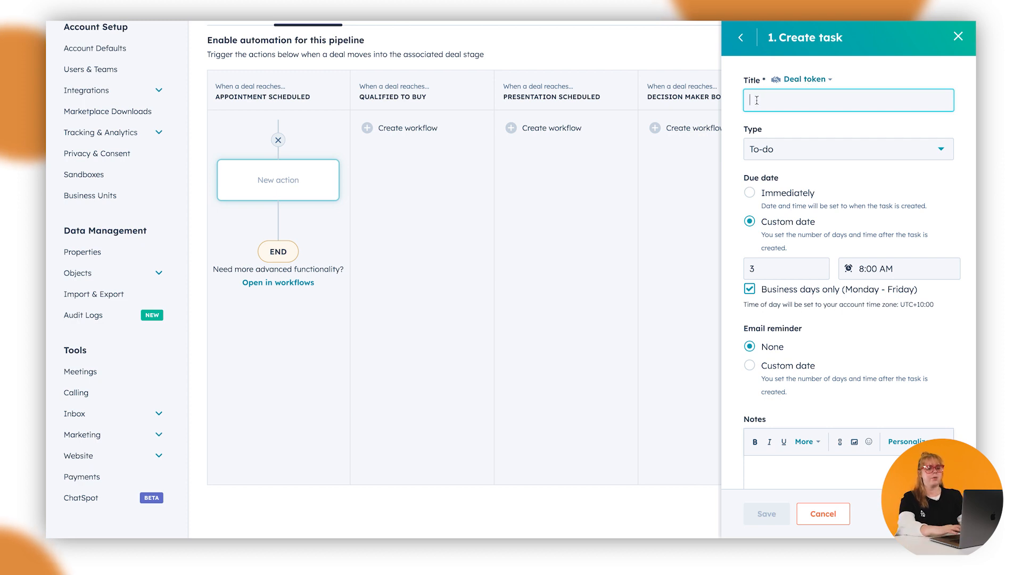
text(New Appointment |)
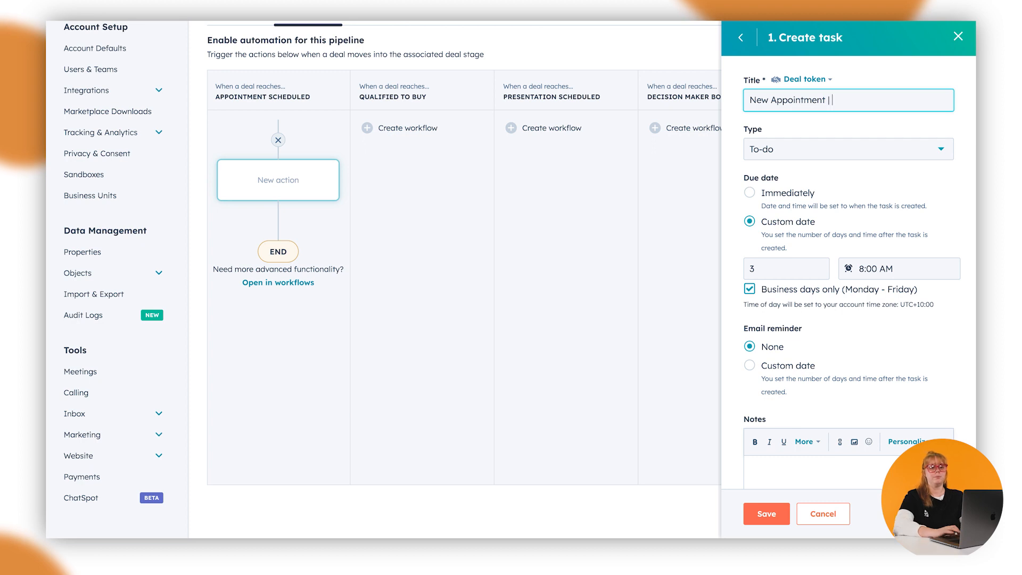
- Insert the Deal Name token at the end of the task title
click(810, 79)
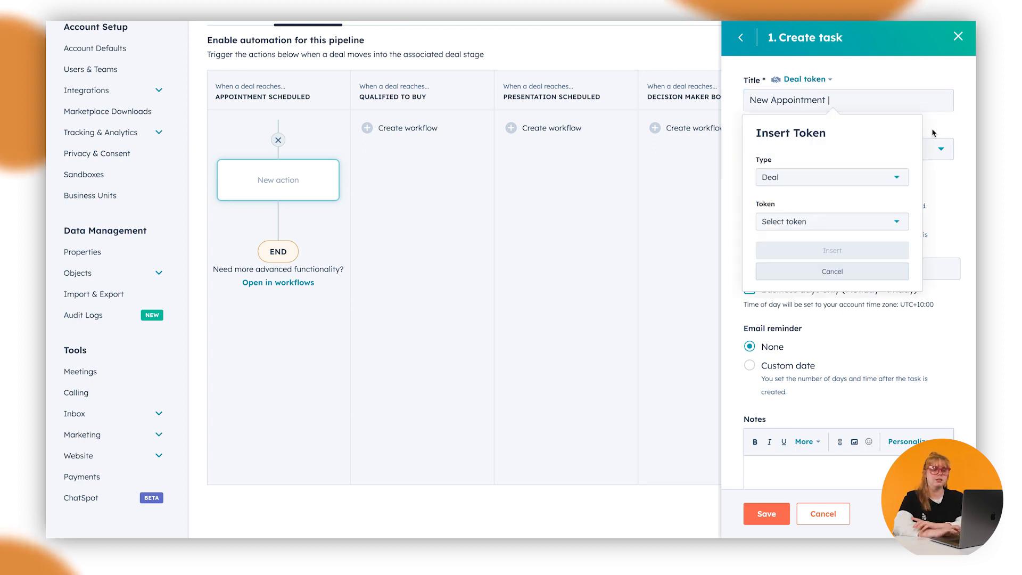
click(813, 221)
text(name)
scroll(823, 377, down, 1)
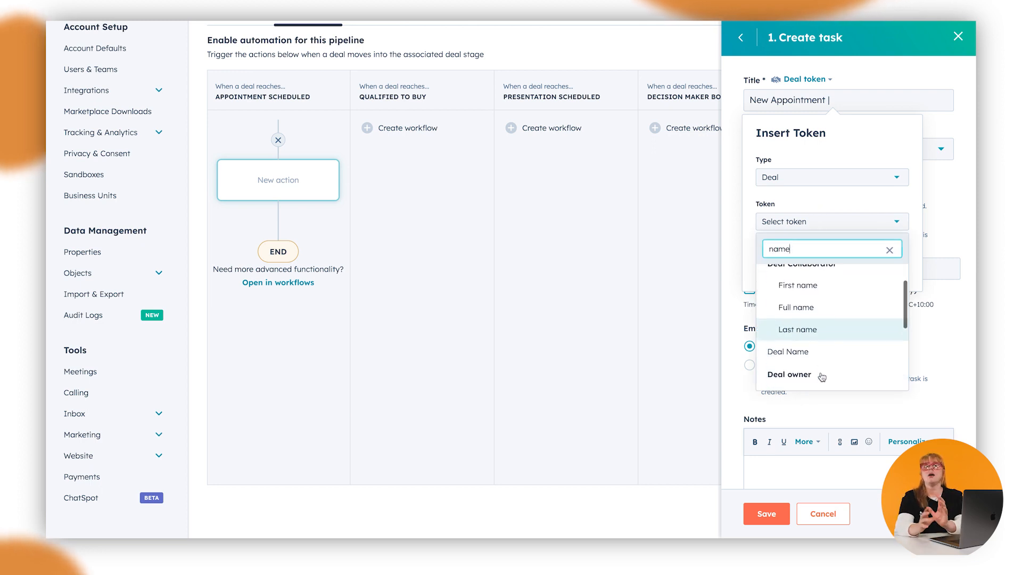
click(825, 350)
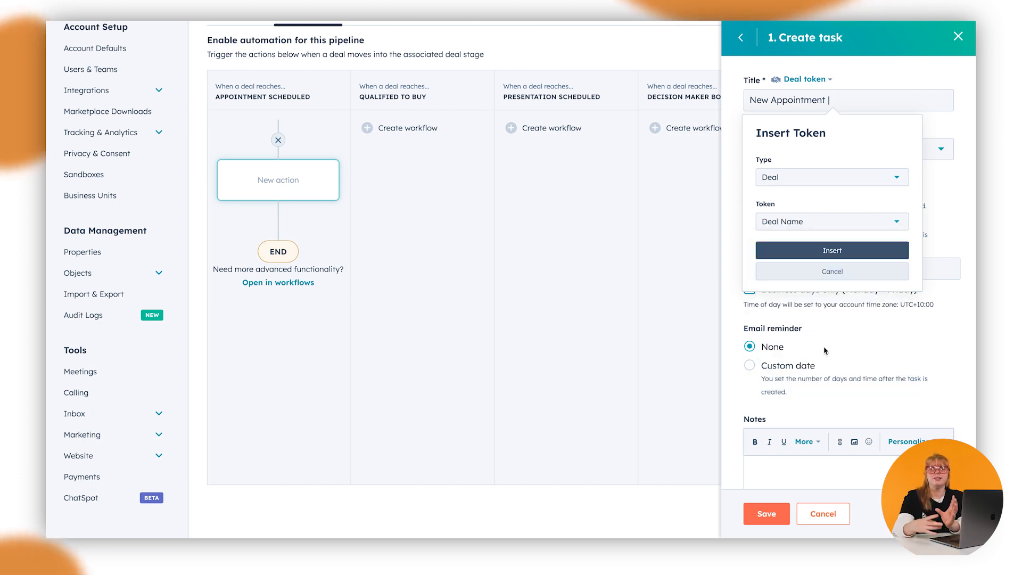
click(858, 252)
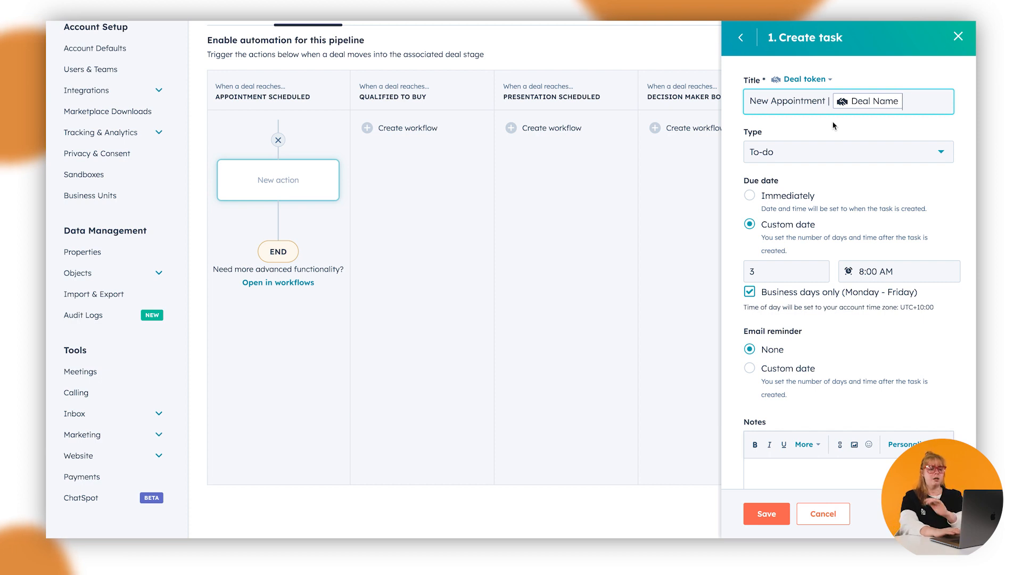
- Select To-do as the task type and Custom date as its due date option
click(807, 150)
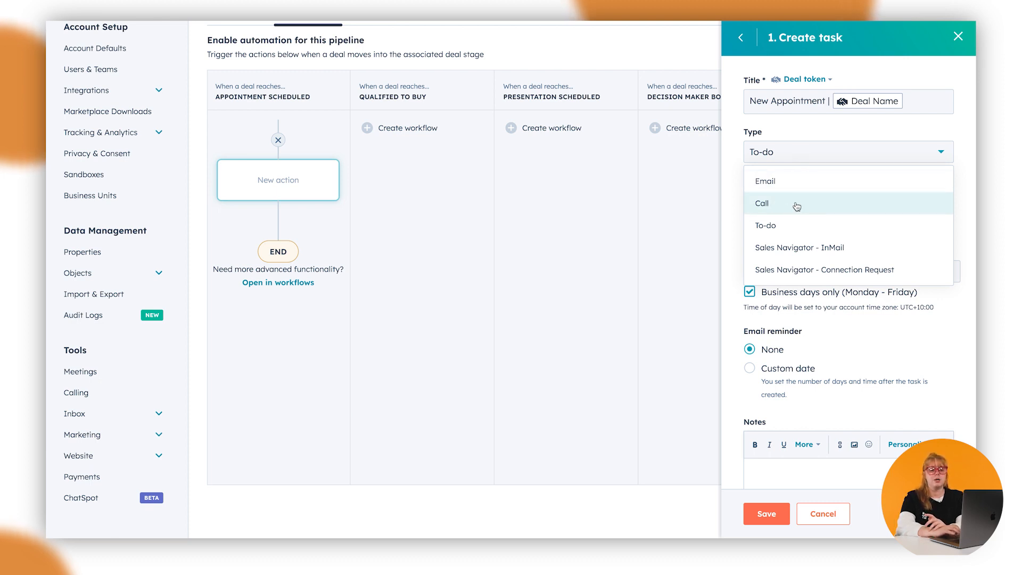
click(792, 225)
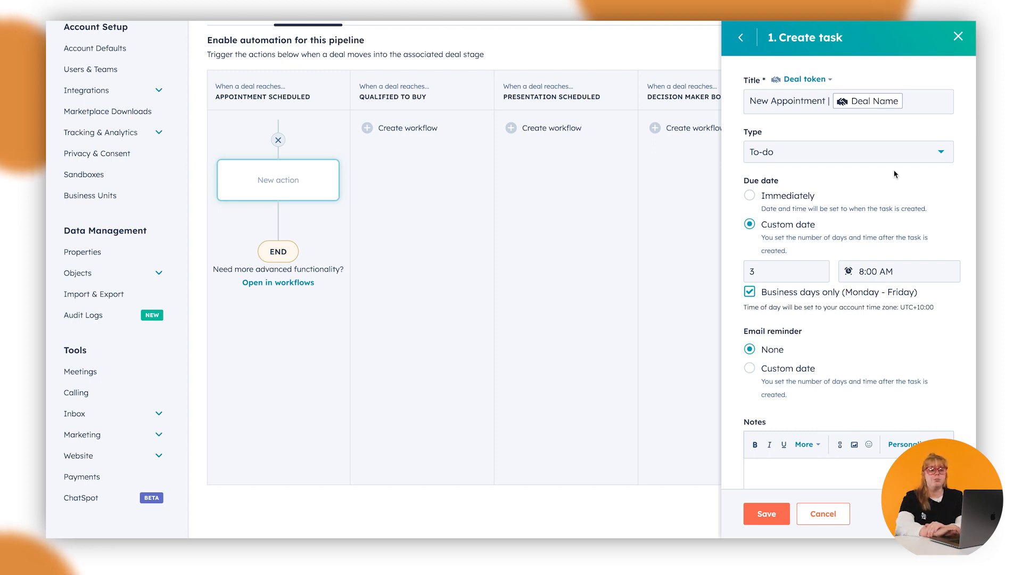
scroll(894, 174, down, 3)
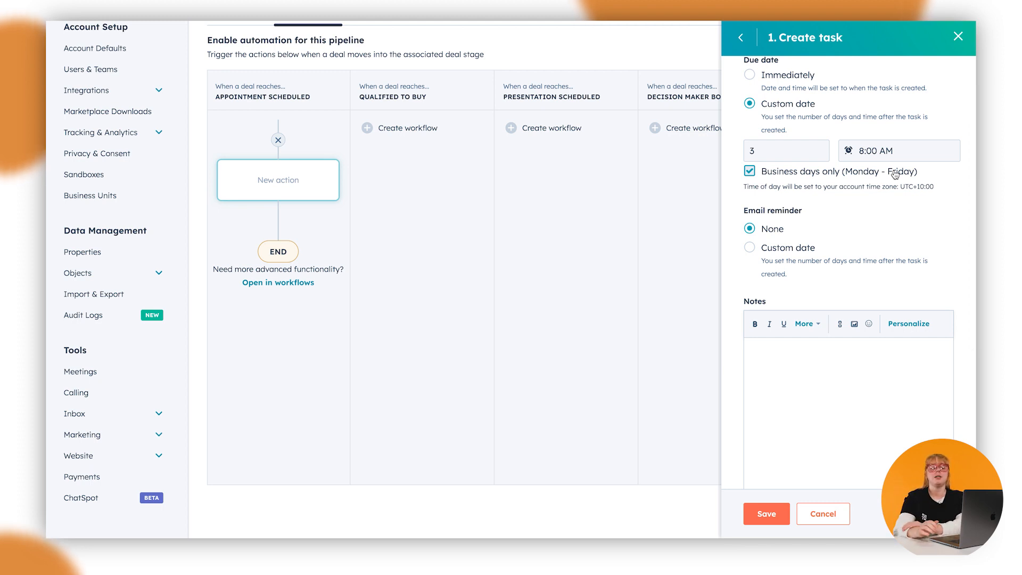
click(798, 75)
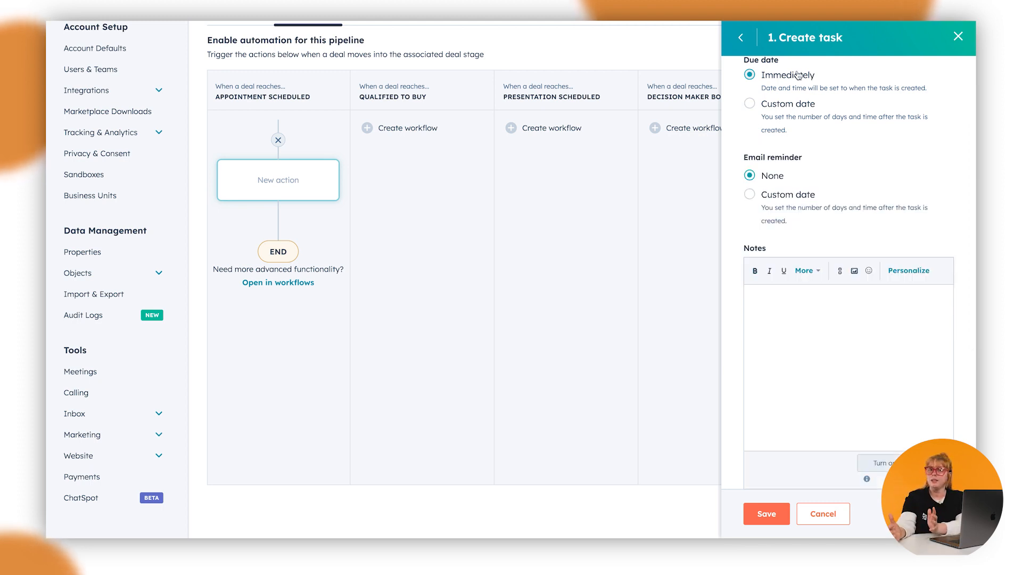
click(790, 107)
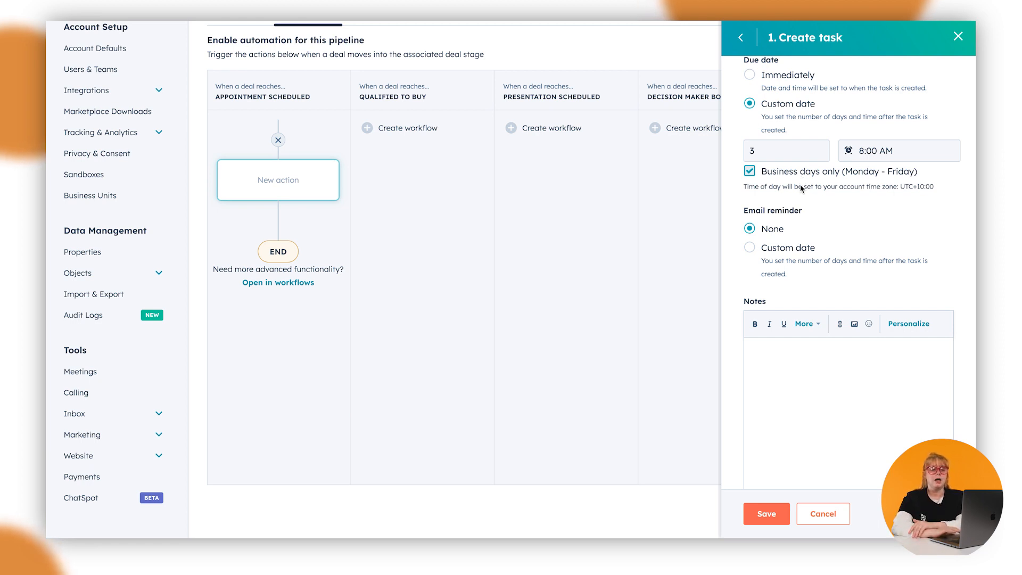
- Look through the deal tokens available for personalizing the task's notes
scroll(802, 218, down, 3)
click(807, 316)
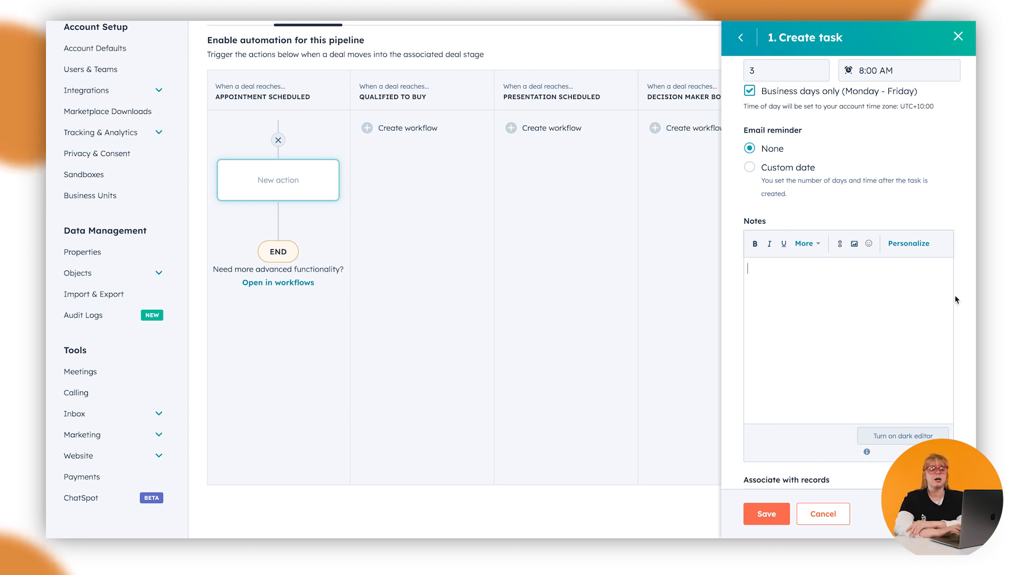
click(917, 245)
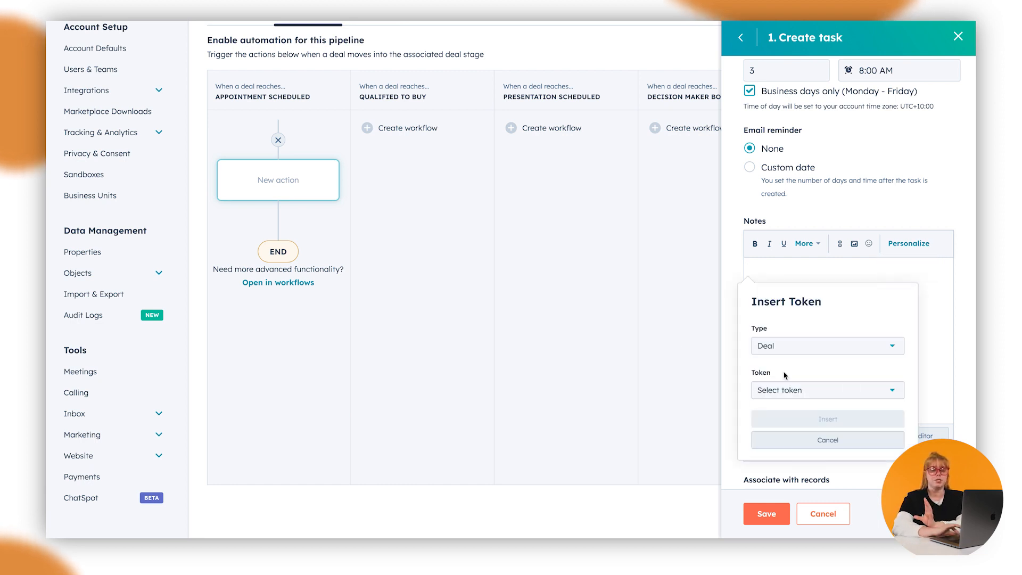
click(795, 389)
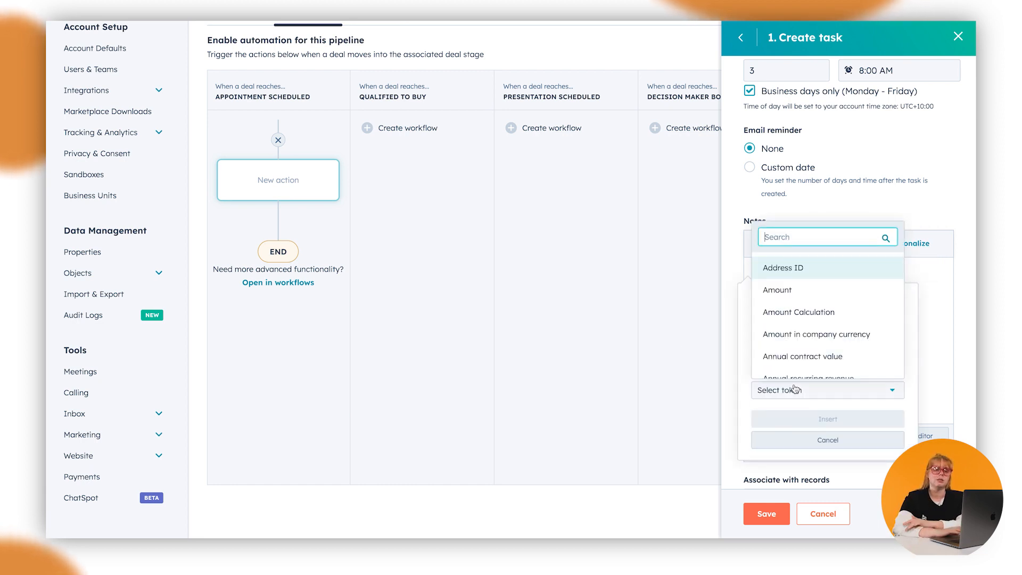
click(925, 256)
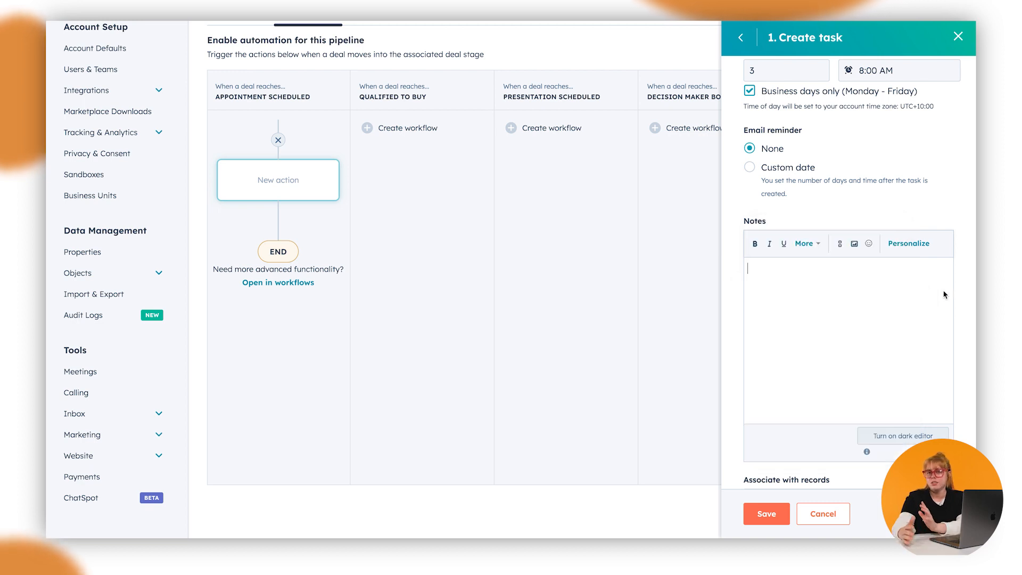
click(924, 247)
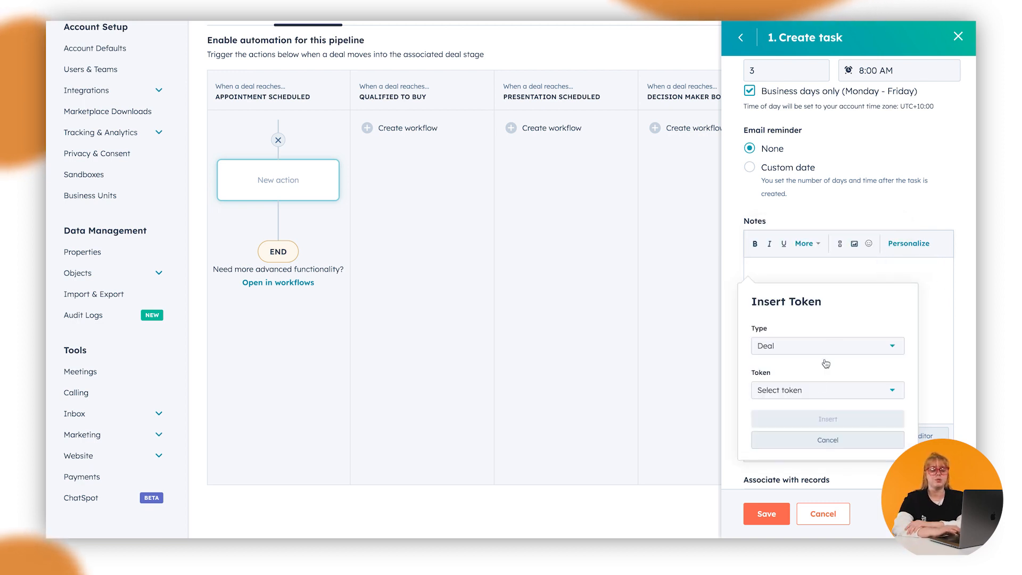
click(817, 391)
scroll(941, 335, down, 5)
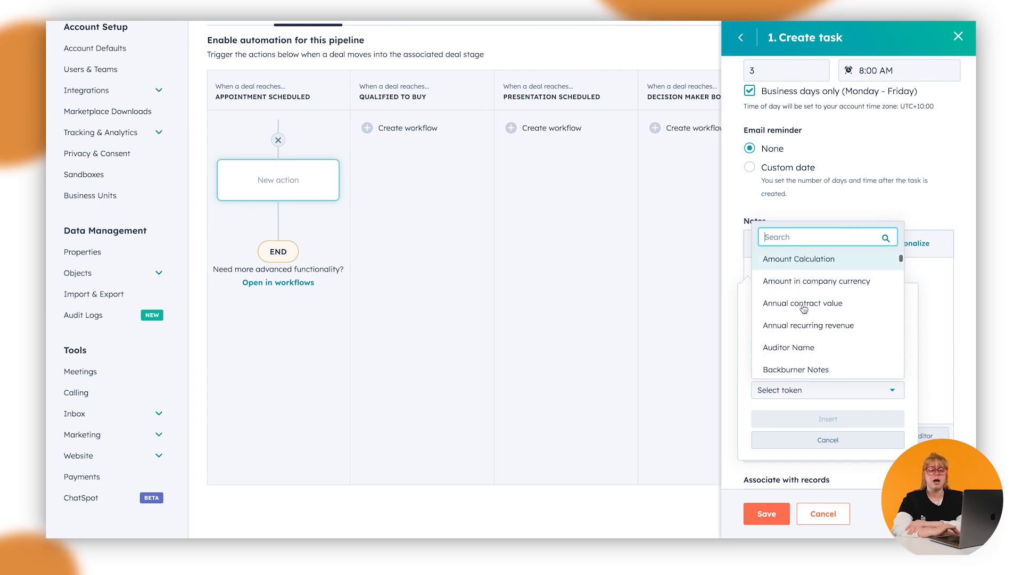
click(943, 318)
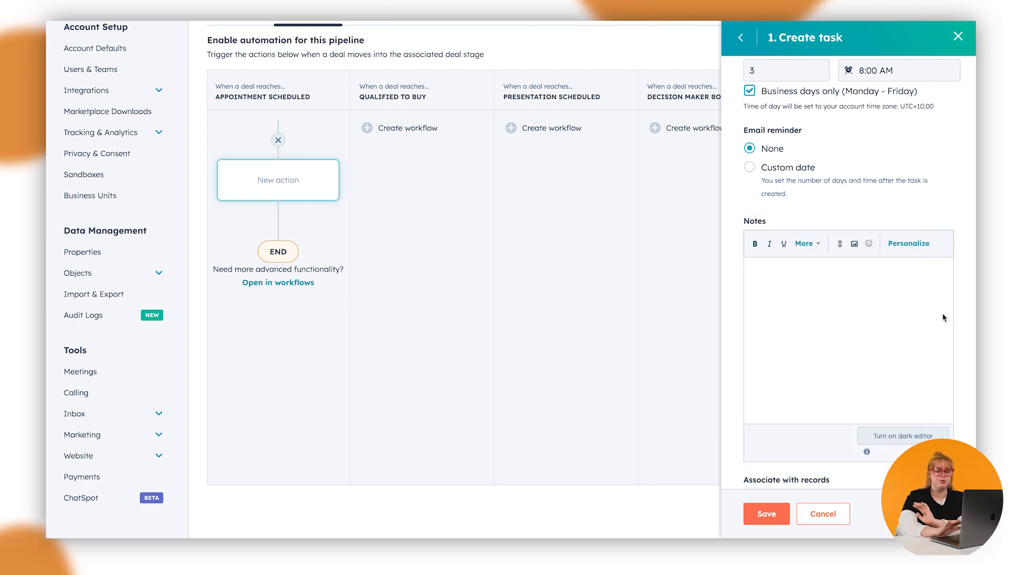
- Enter "Amount:" in the task notes and insert the deal's Amount token after it
text(Amount:)
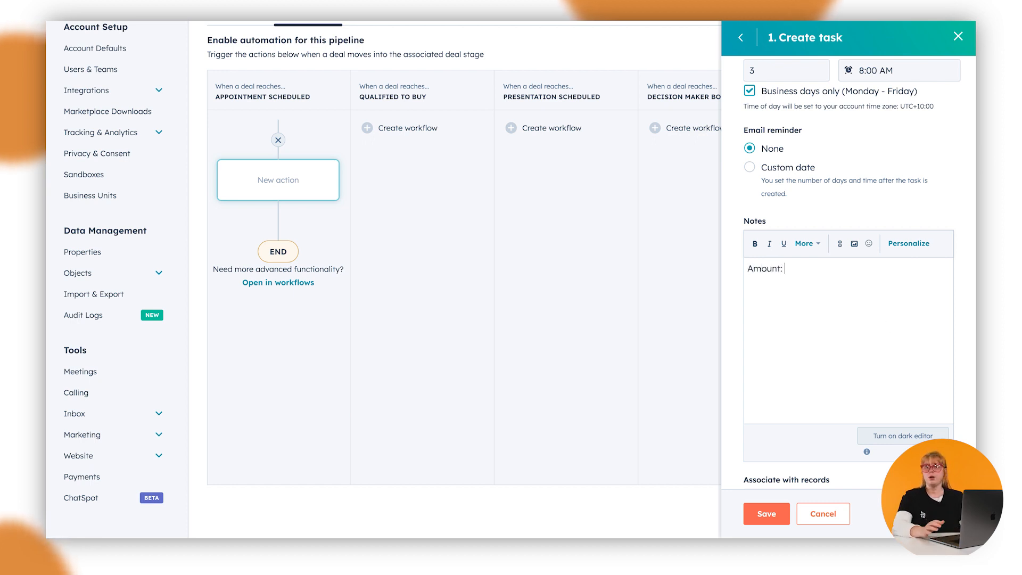
click(909, 243)
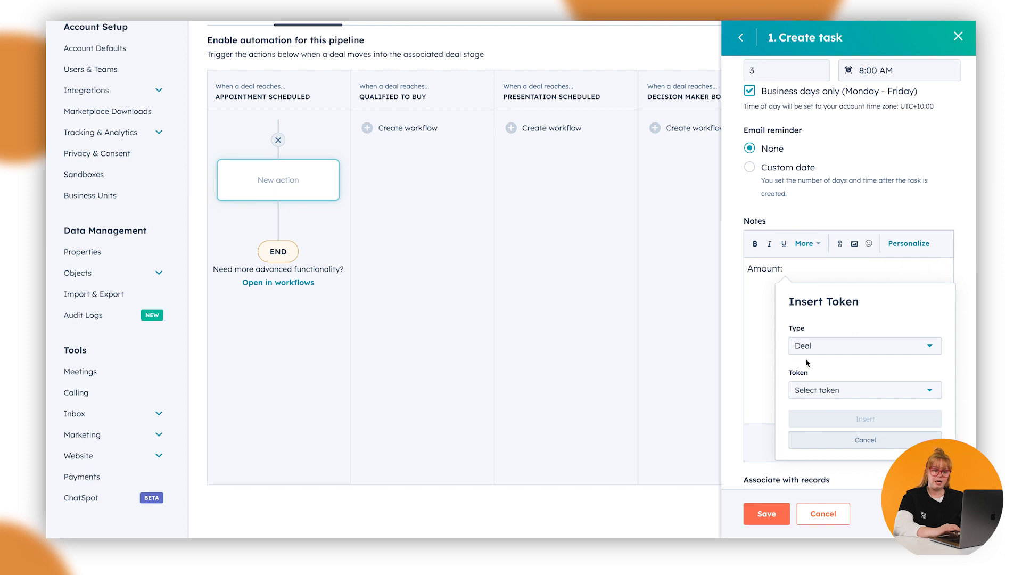
click(816, 391)
text(amount)
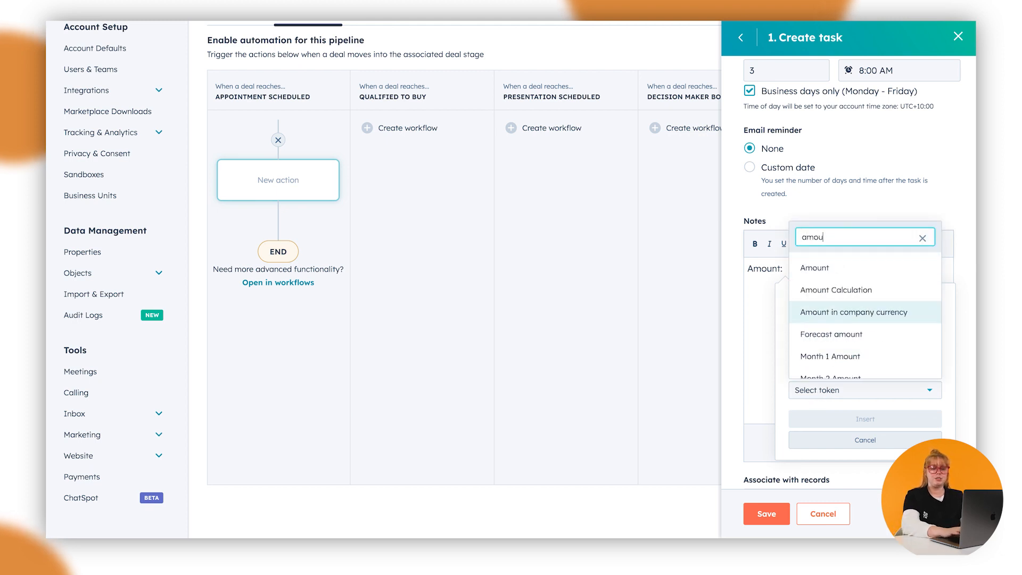
click(841, 273)
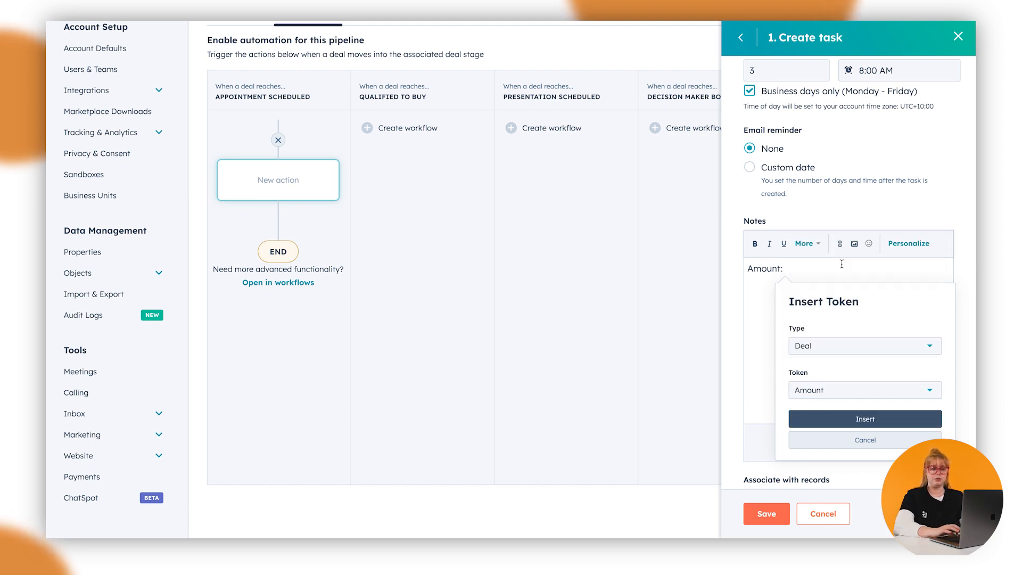
click(854, 417)
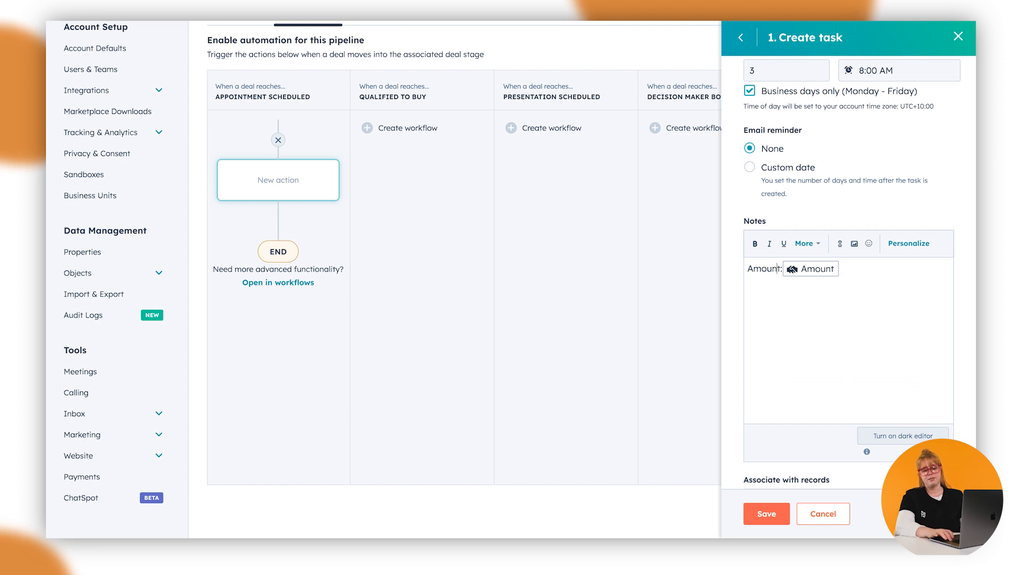
click(813, 268)
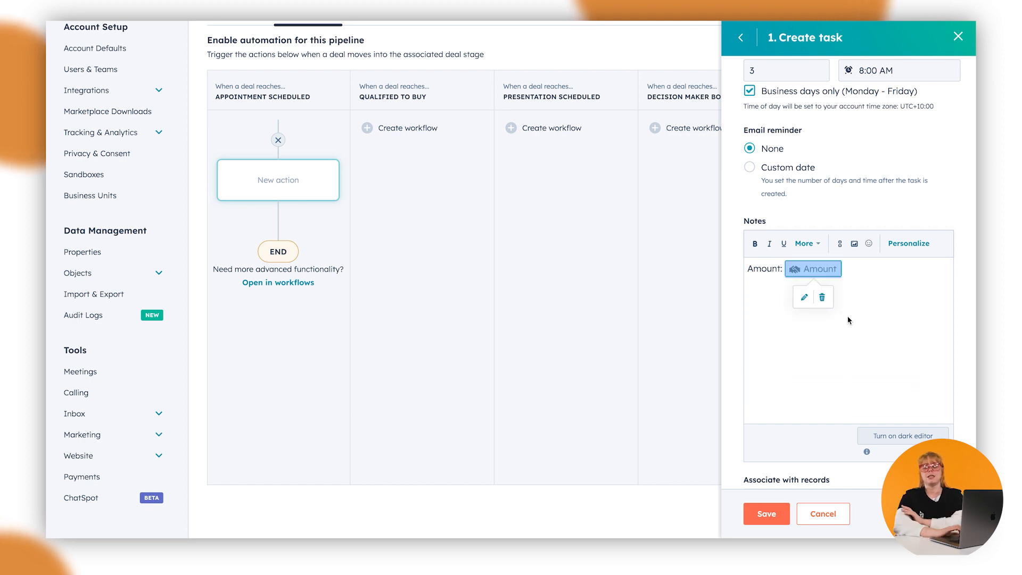
click(870, 311)
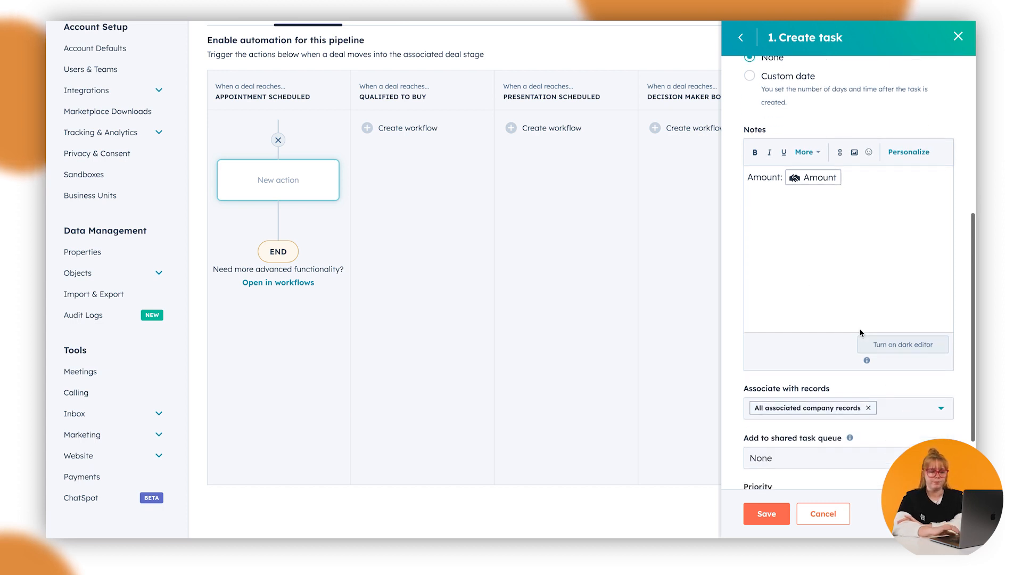
- Set the task's priority to Medium
scroll(861, 336, down, 3)
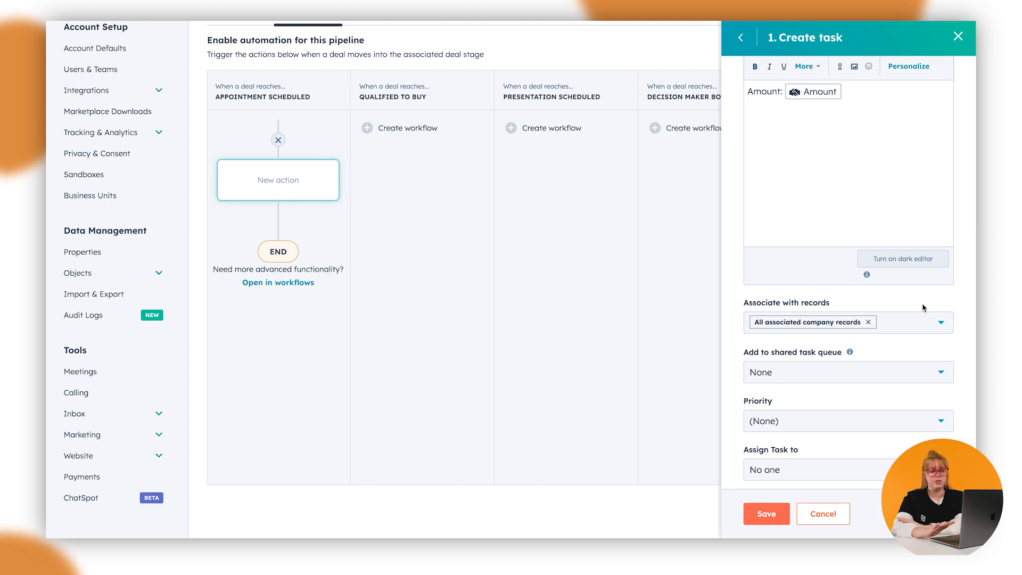
click(811, 429)
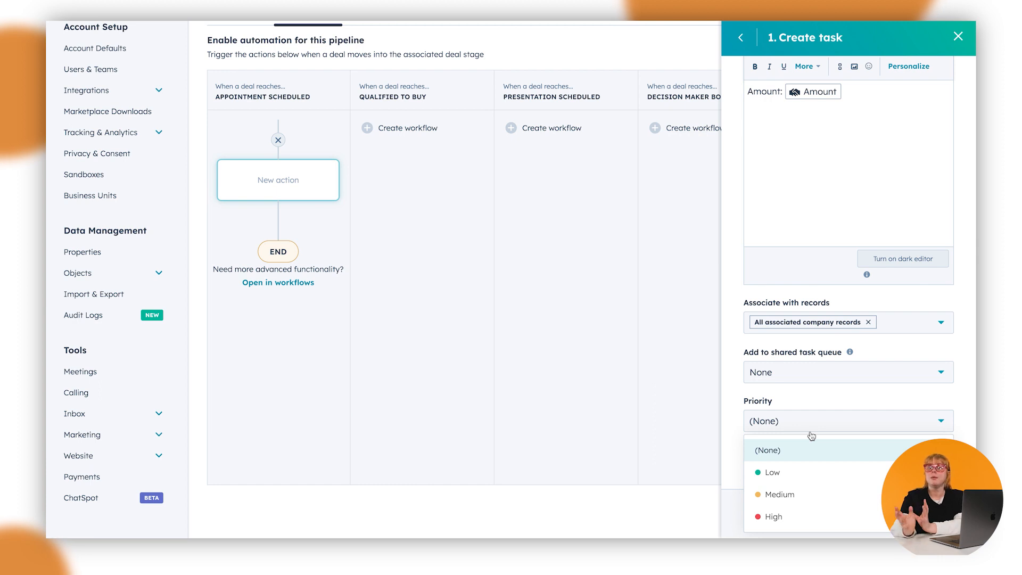
click(792, 498)
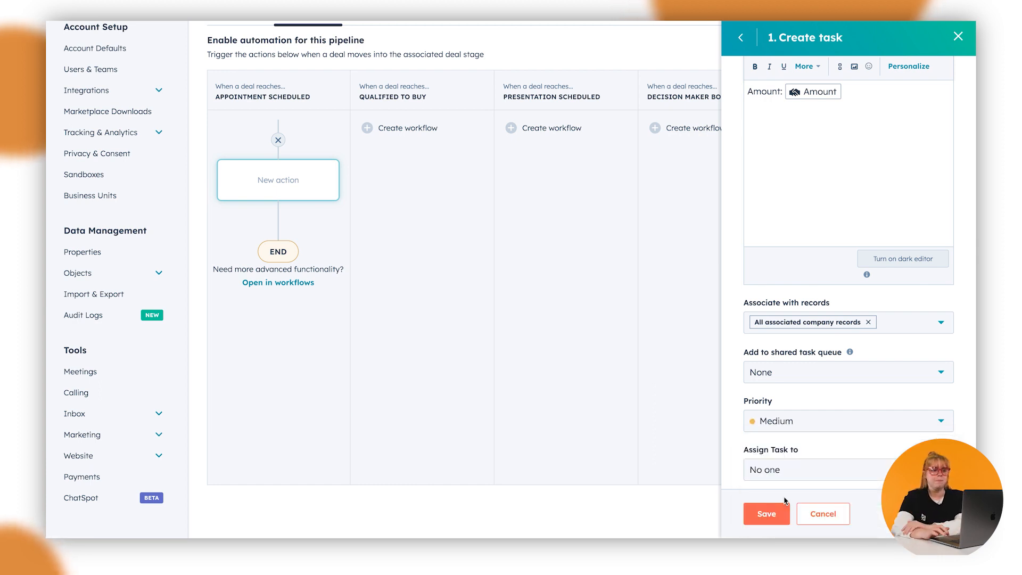
- Assign the task to an existing owner of the deal
scroll(422, 375, right, 3)
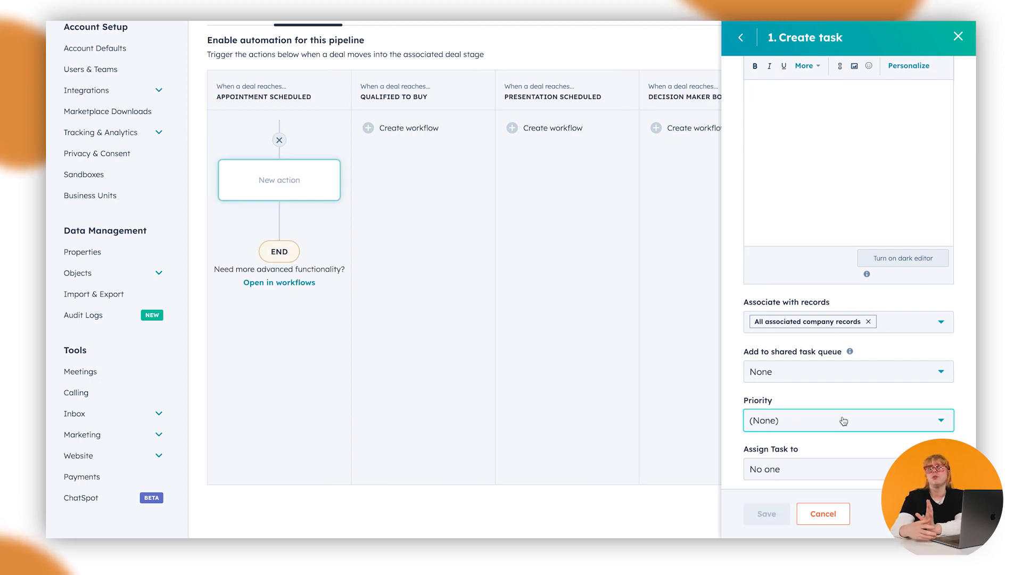
click(844, 421)
click(844, 421)
click(781, 468)
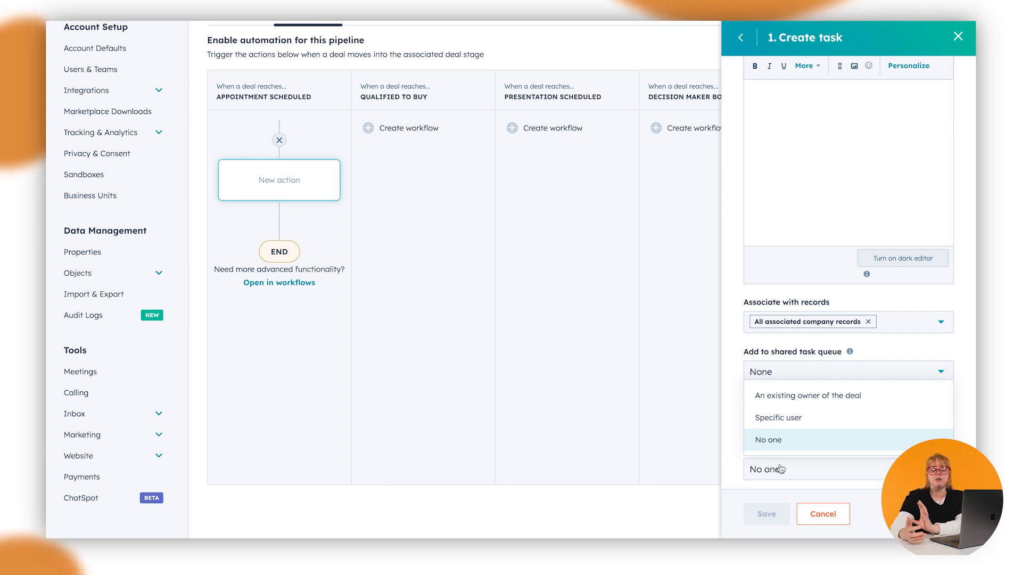
click(809, 397)
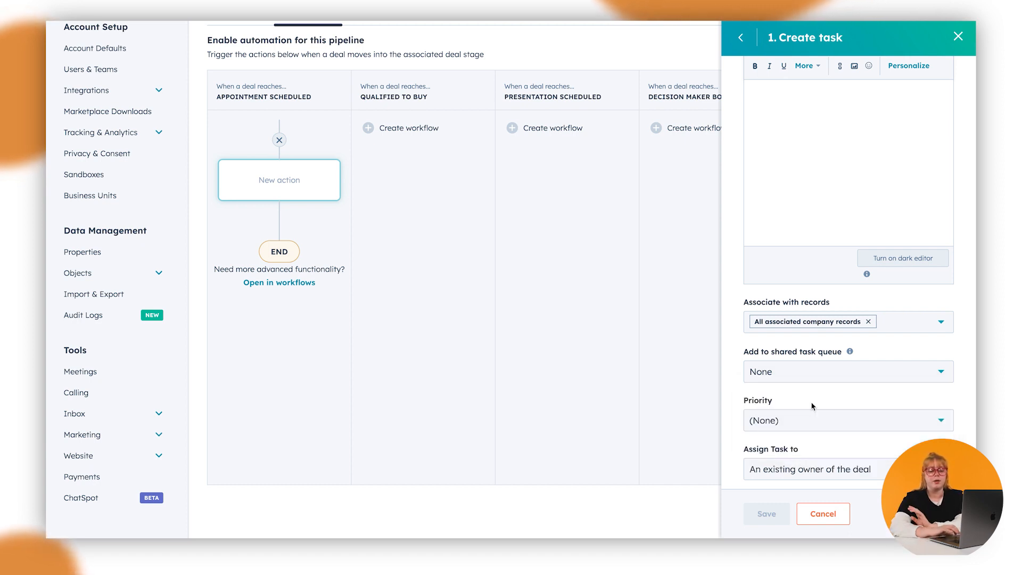
scroll(839, 447, down, 1)
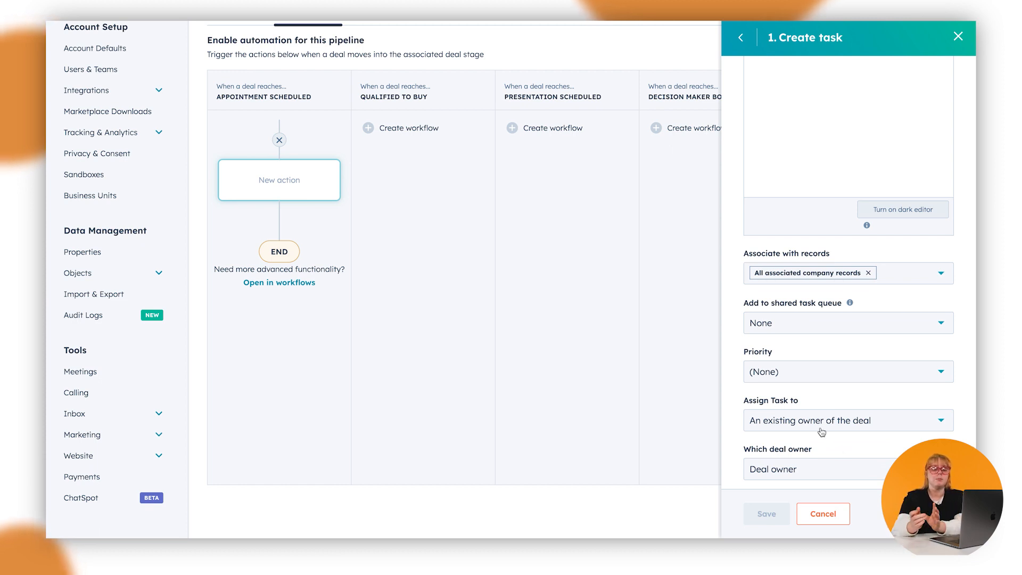
- Change the task assignment to Specific user and choose the user who receives the task
click(822, 431)
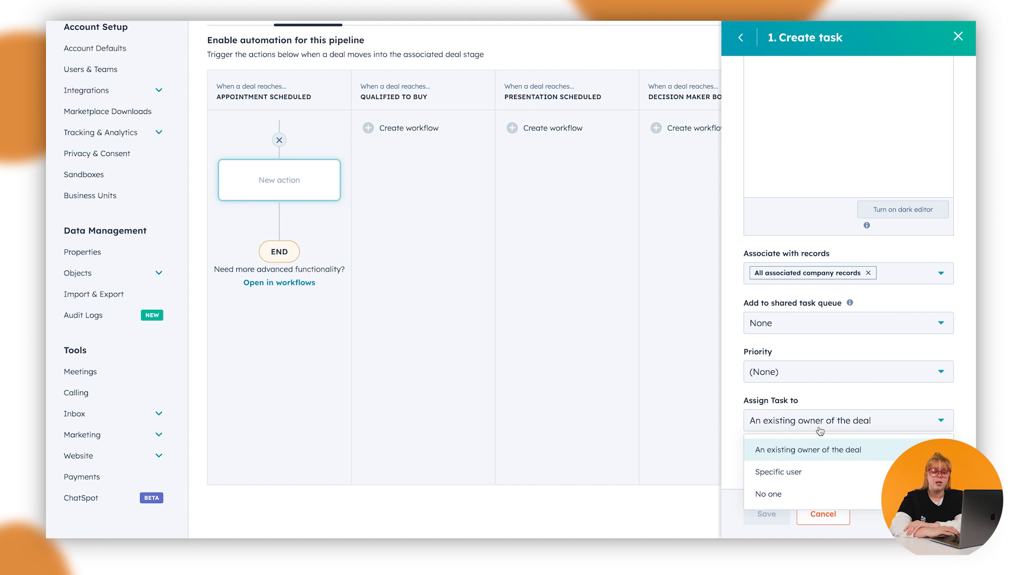
click(804, 467)
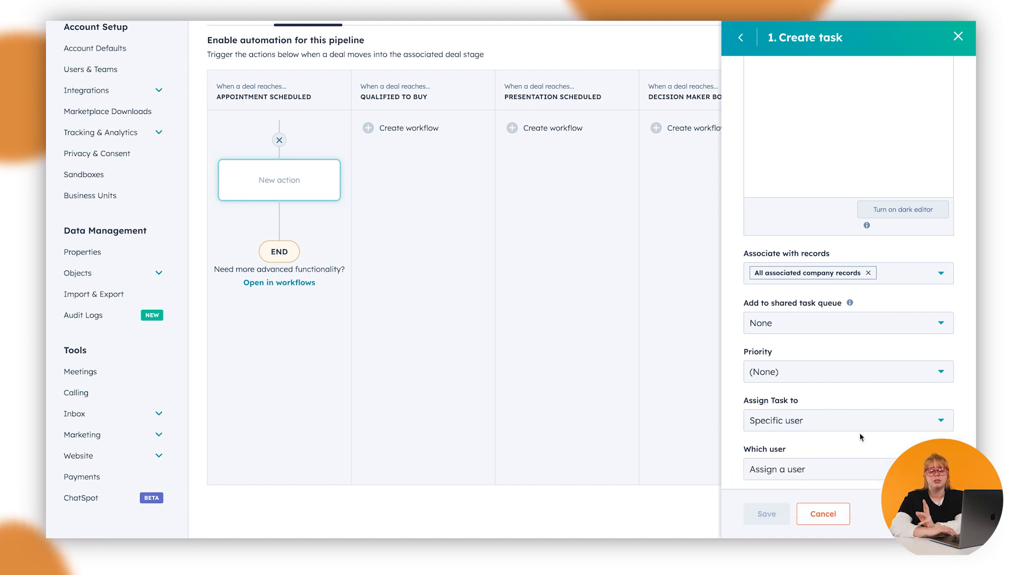
click(851, 474)
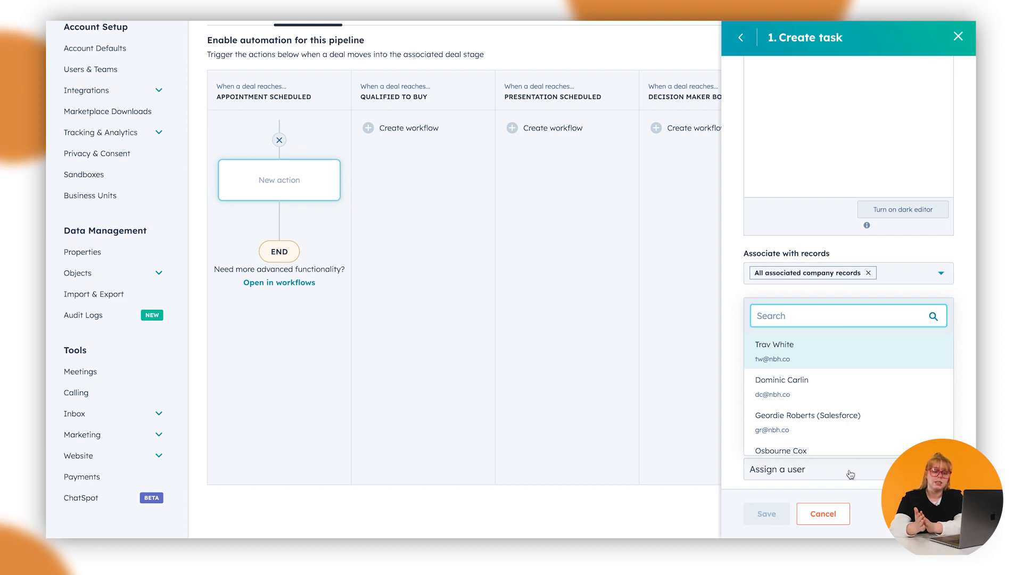
scroll(874, 388, down, 1)
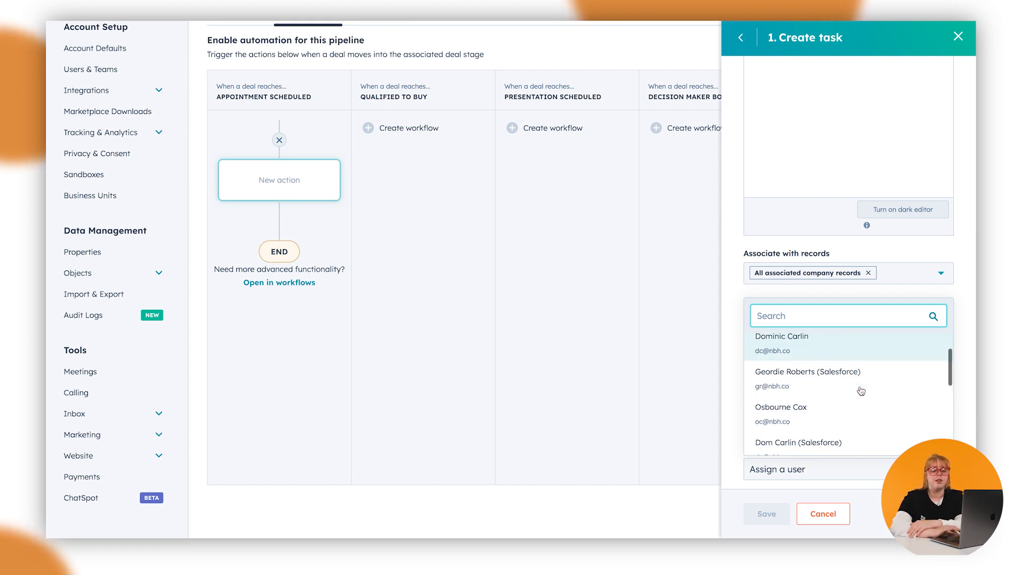
click(838, 419)
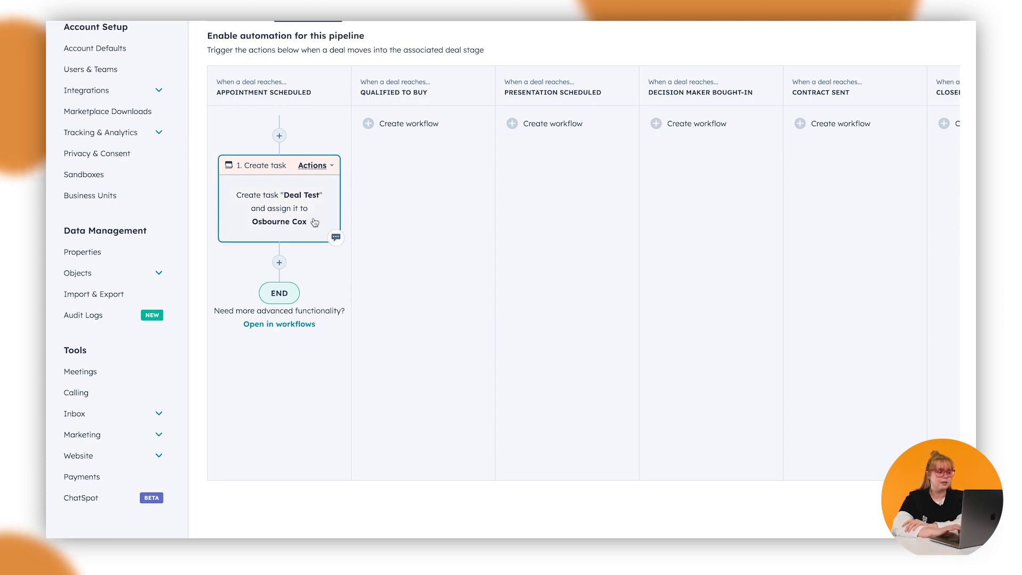
- Review the settings of the saved Create task action in the Appointment scheduled workflow and close them
click(289, 211)
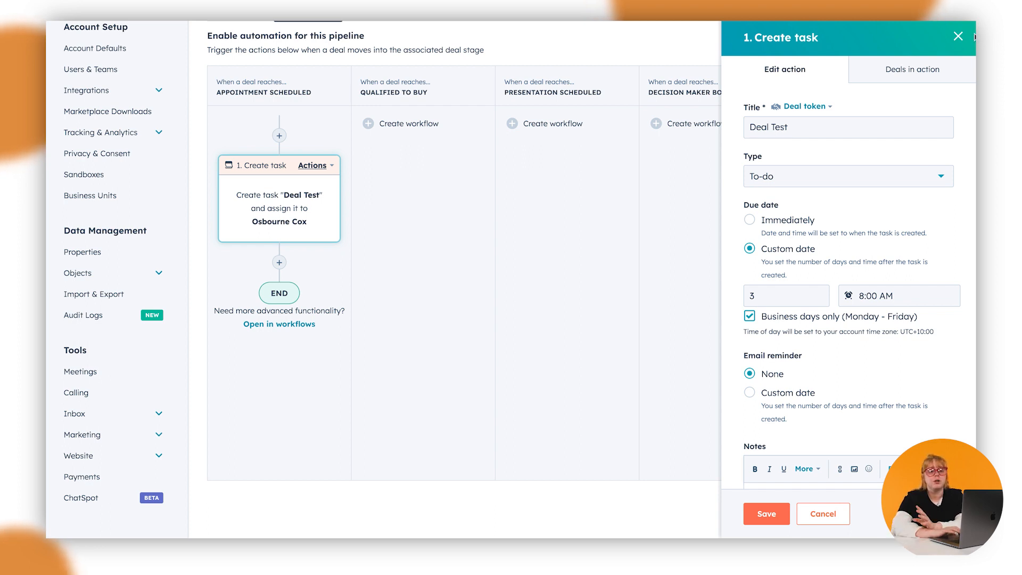
click(958, 36)
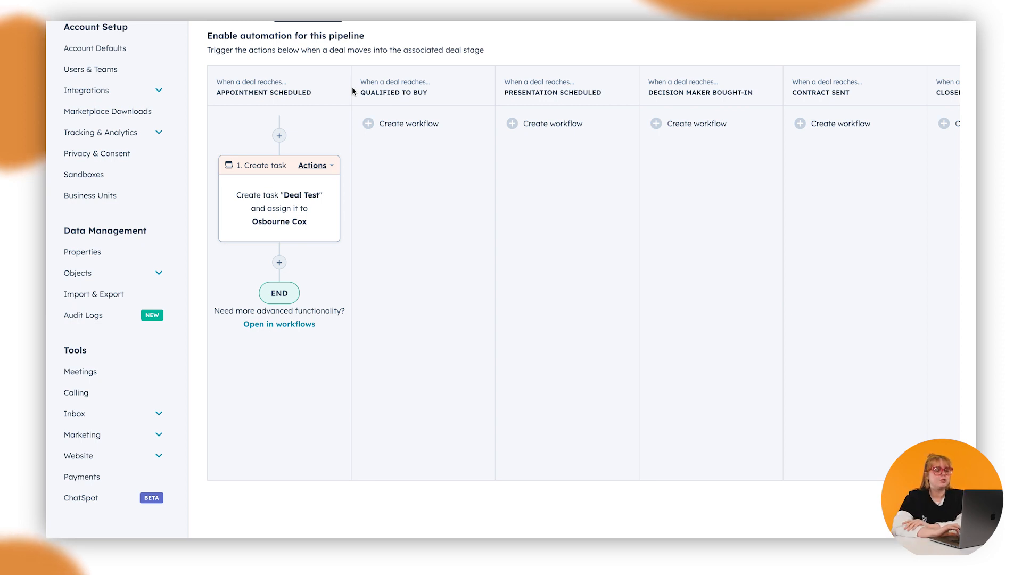
- Insert a new action before the Create task action in the Appointment scheduled workflow and expand the list of available action types
click(280, 139)
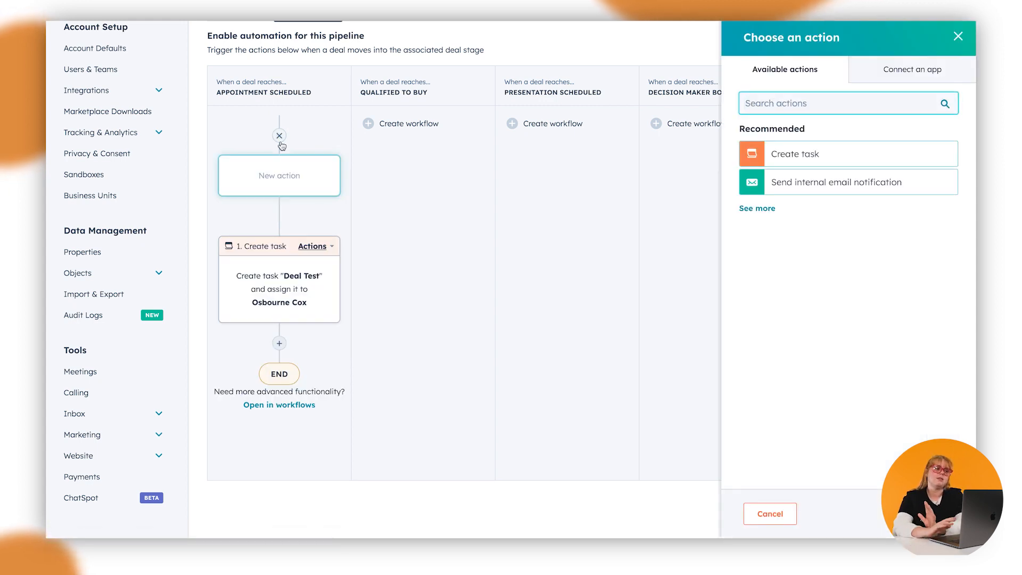
click(773, 211)
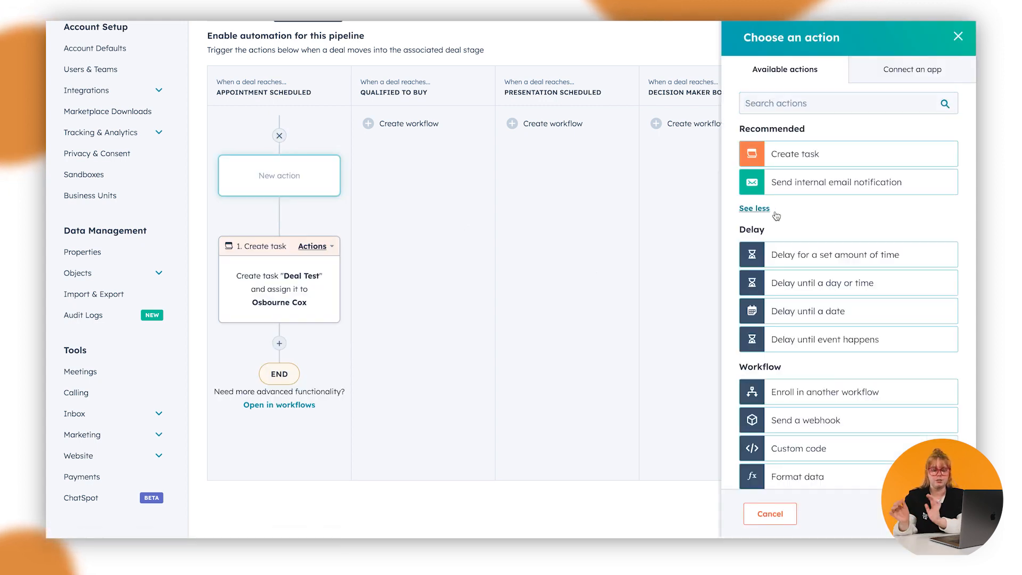
click(775, 212)
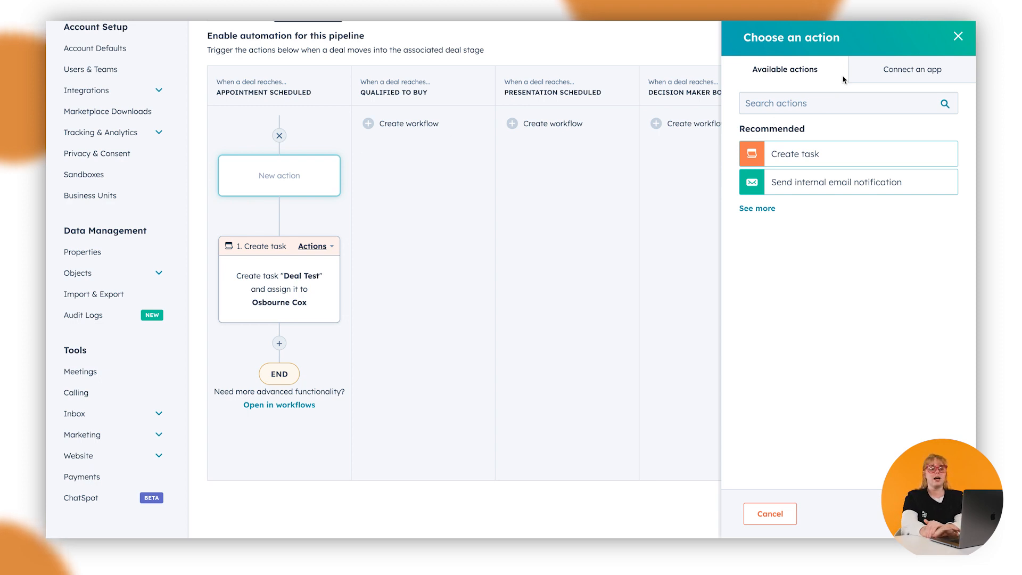
click(753, 210)
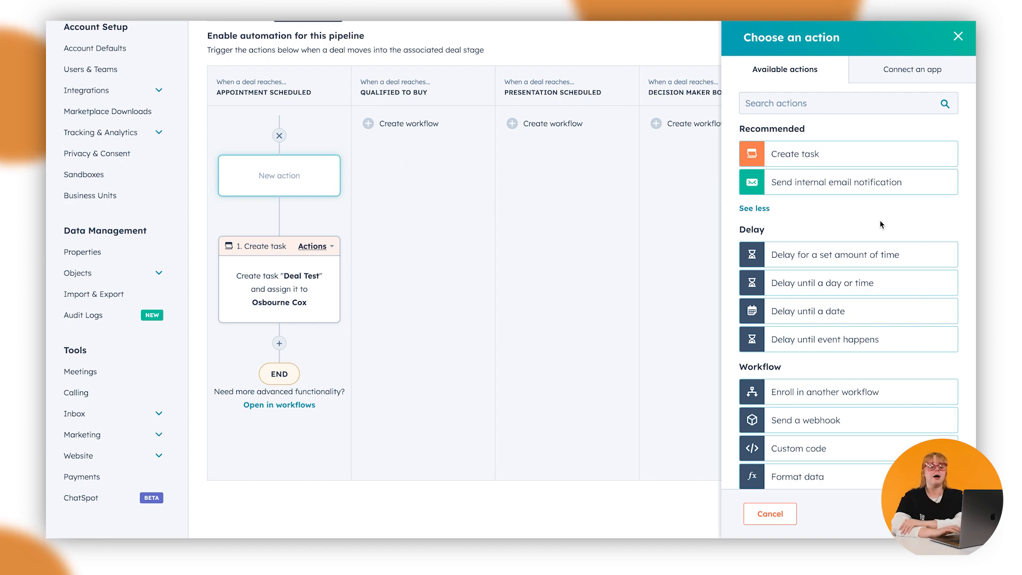
scroll(881, 225, down, 1)
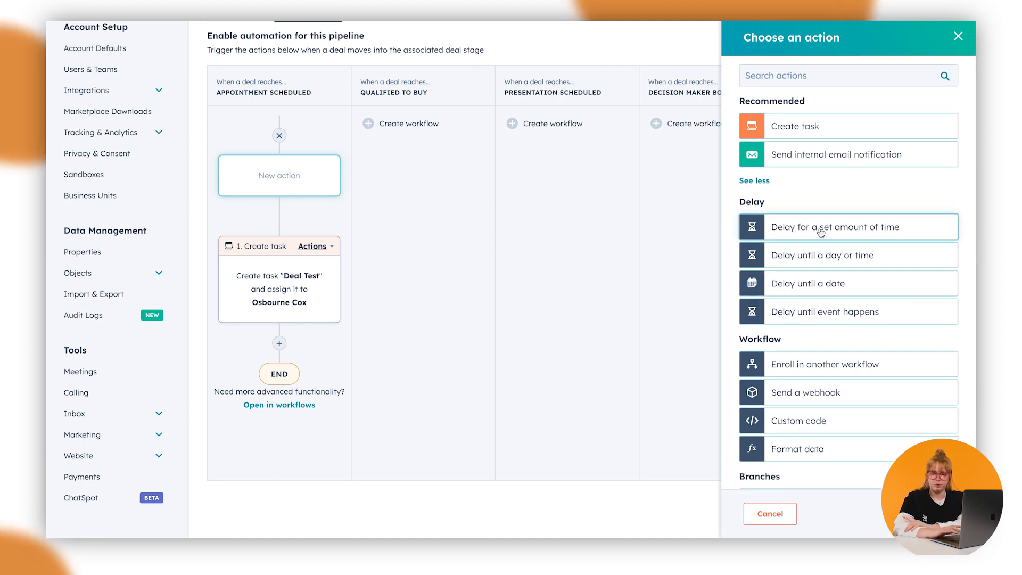
scroll(826, 242, down, 2)
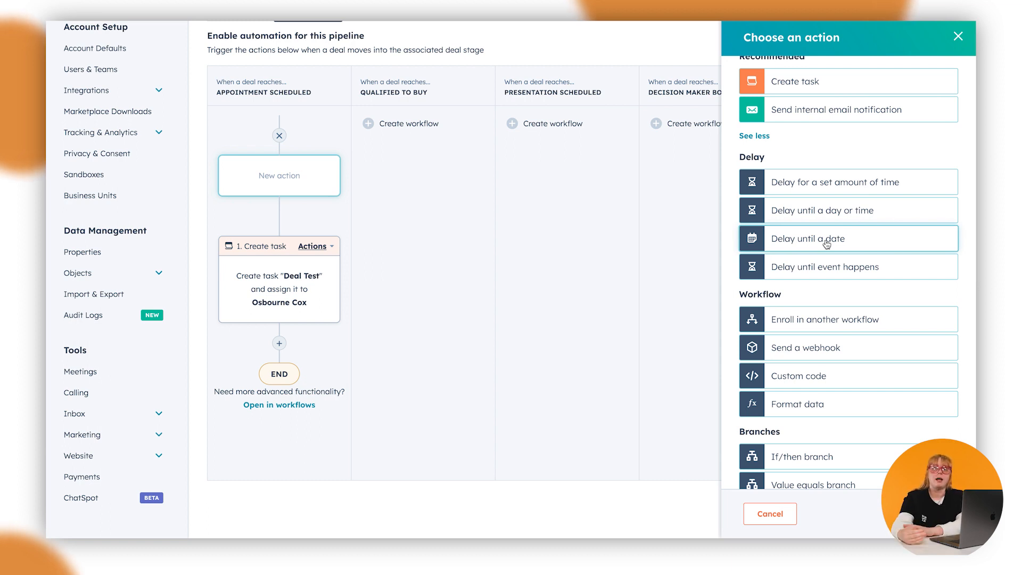
- Make the new action a delay for a set amount of time, set it to 2 hours and save it
click(840, 184)
click(762, 150)
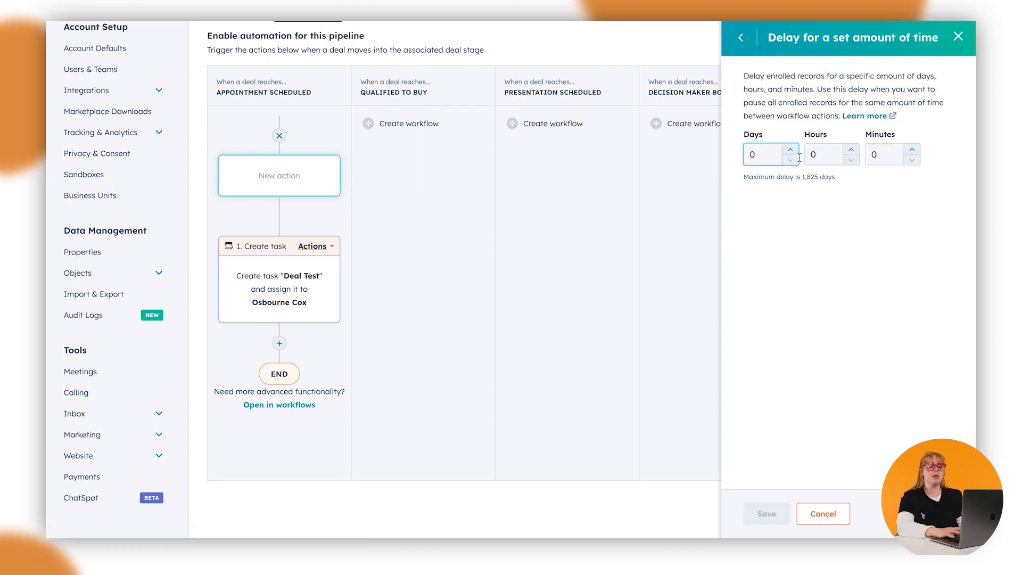
click(828, 153)
key(BackSpace)
text(2)
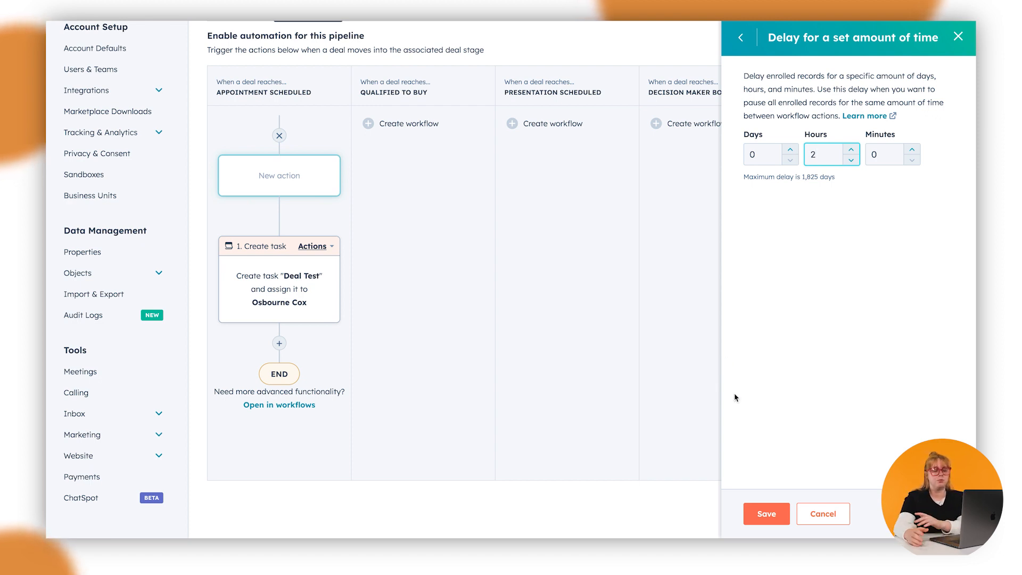
click(767, 514)
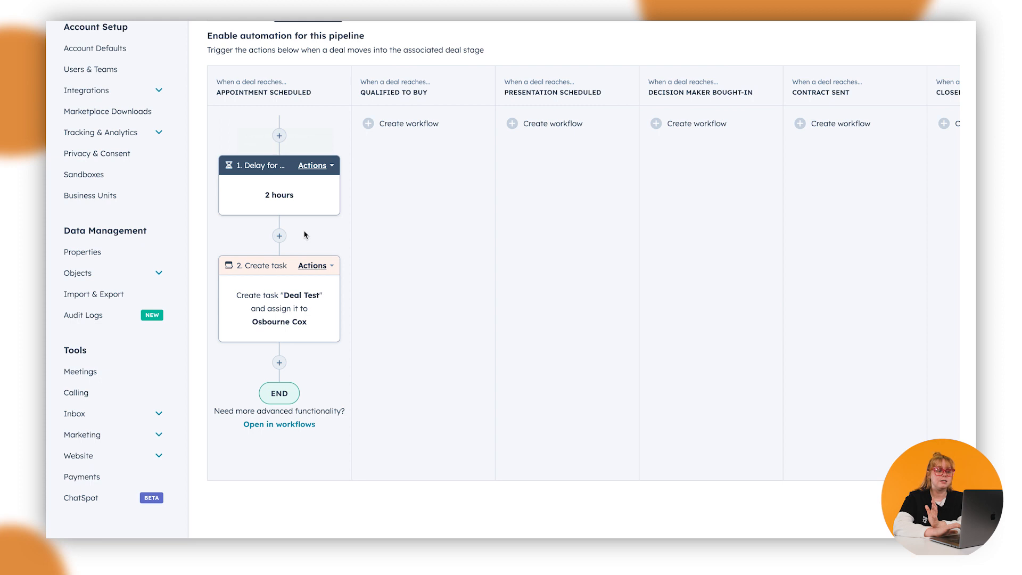
- Leave the pipeline's automation settings and open the Sales task list
scroll(415, 229, up, 6)
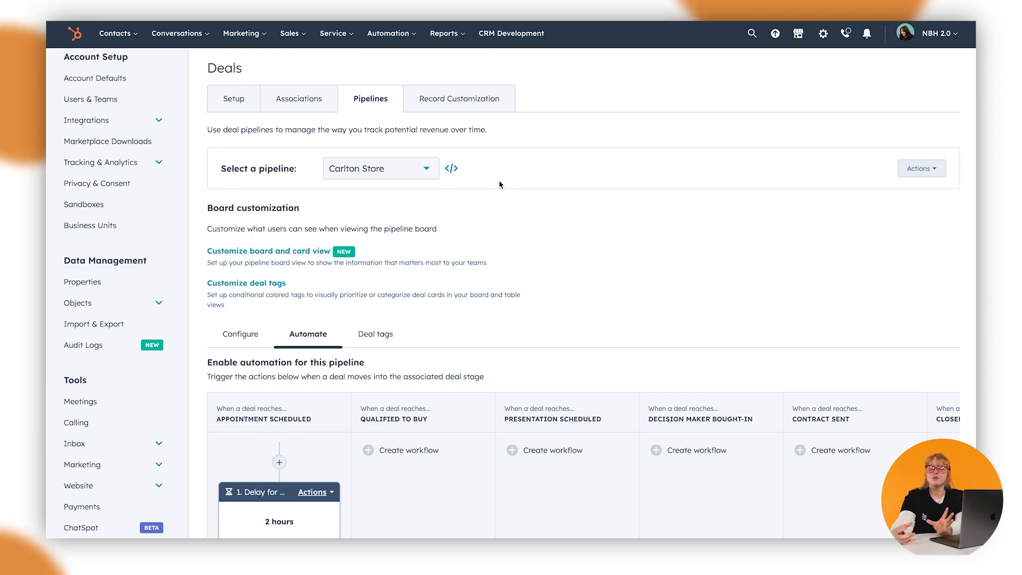
scroll(499, 181, down, 3)
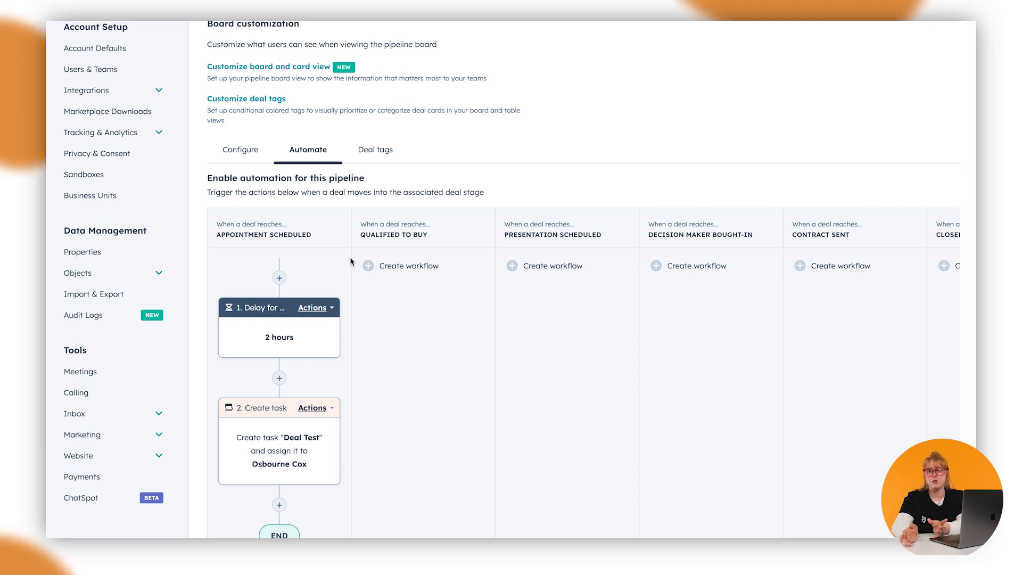
scroll(350, 258, up, 3)
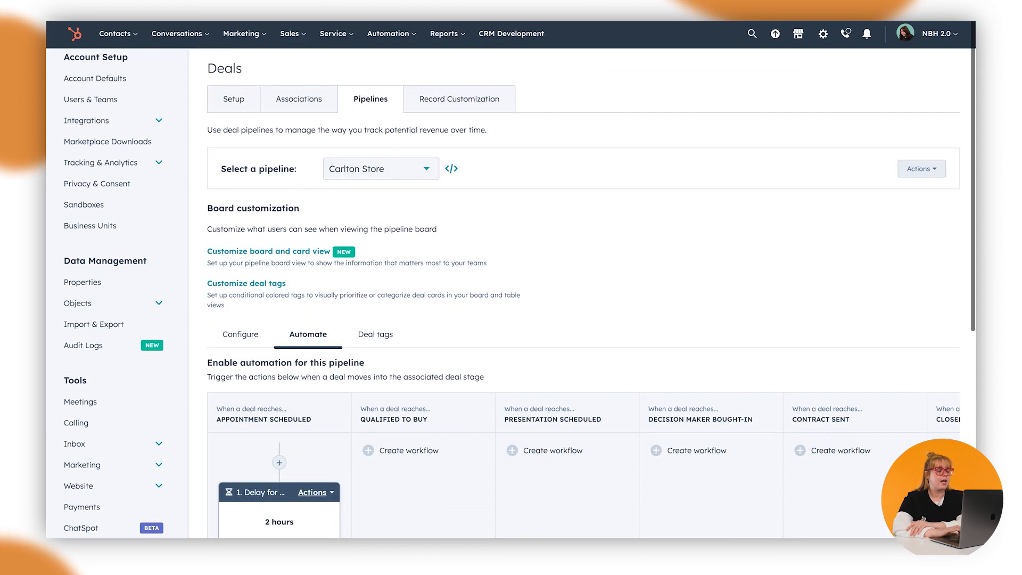
click(310, 35)
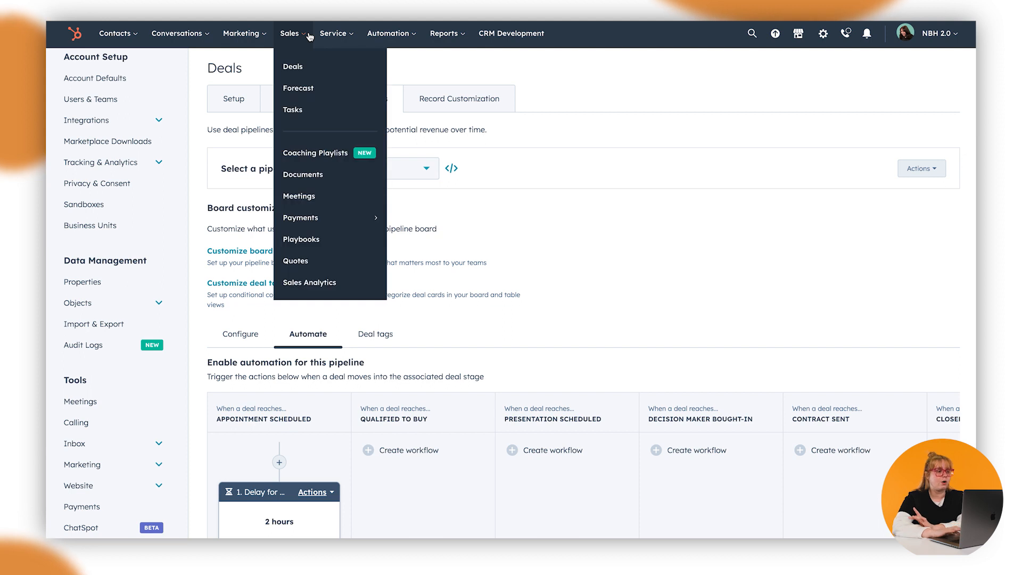
click(304, 115)
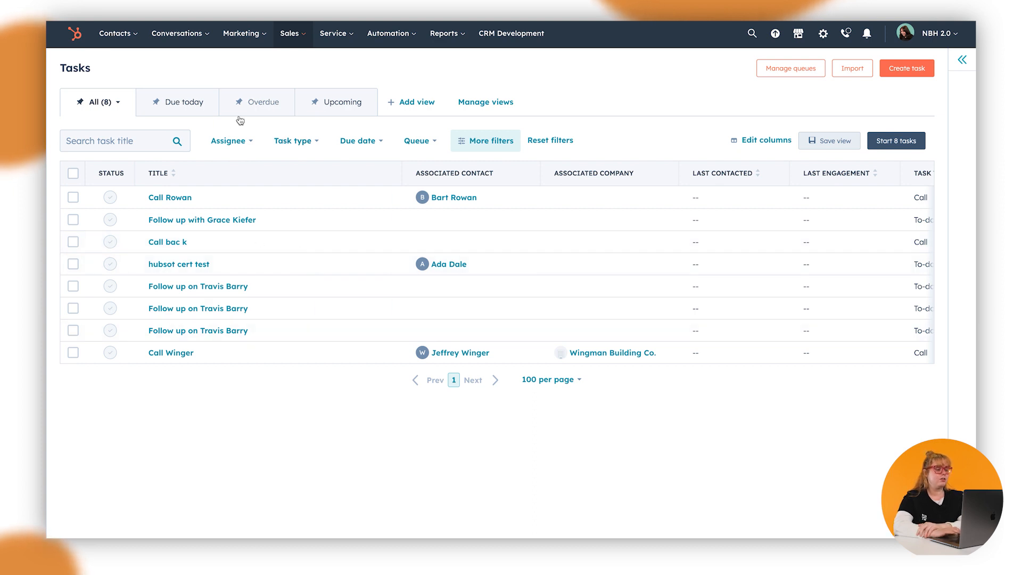
- Open the first call task in the list and close the HubSpot Calling window
click(163, 198)
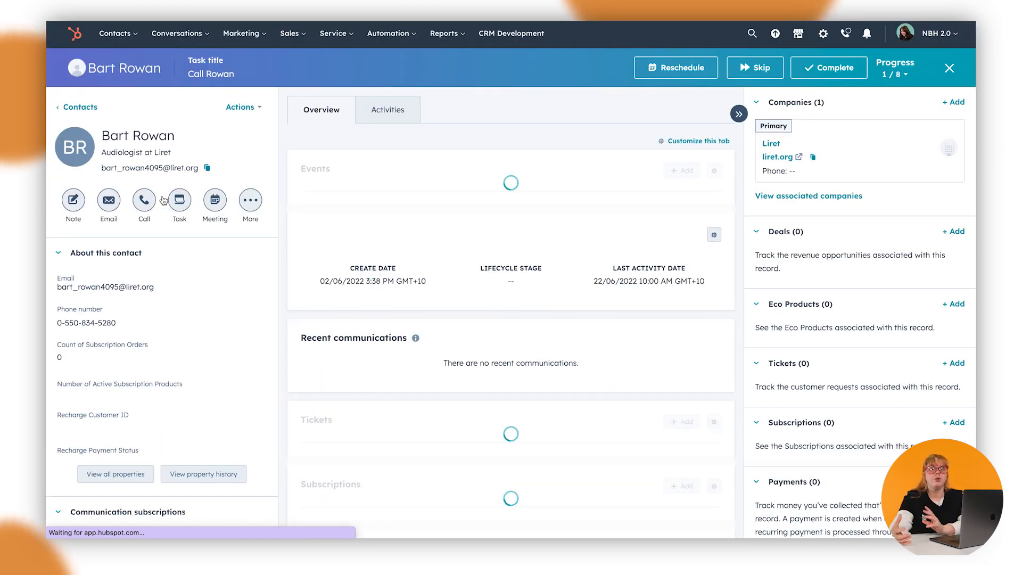
click(163, 199)
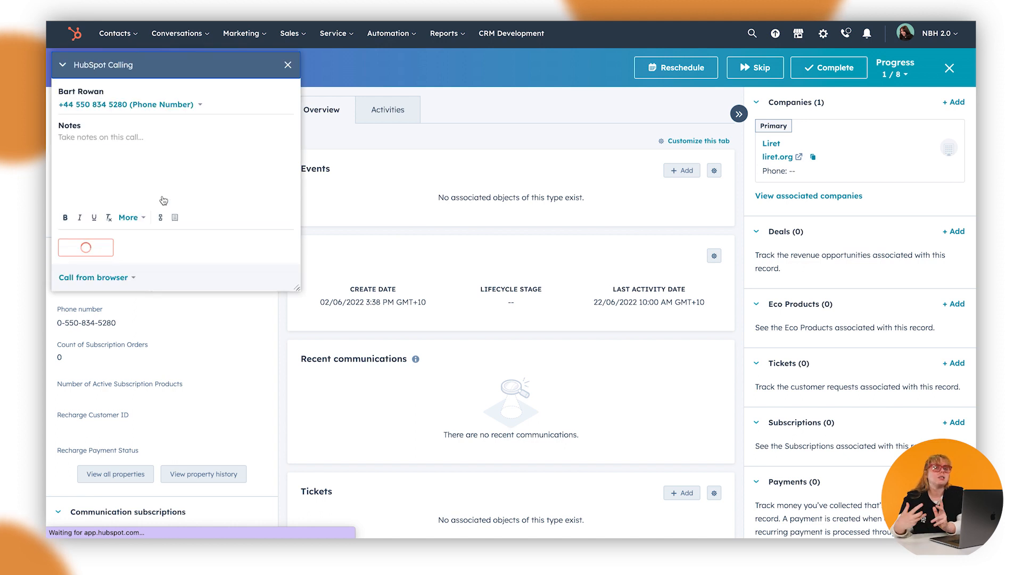
click(287, 65)
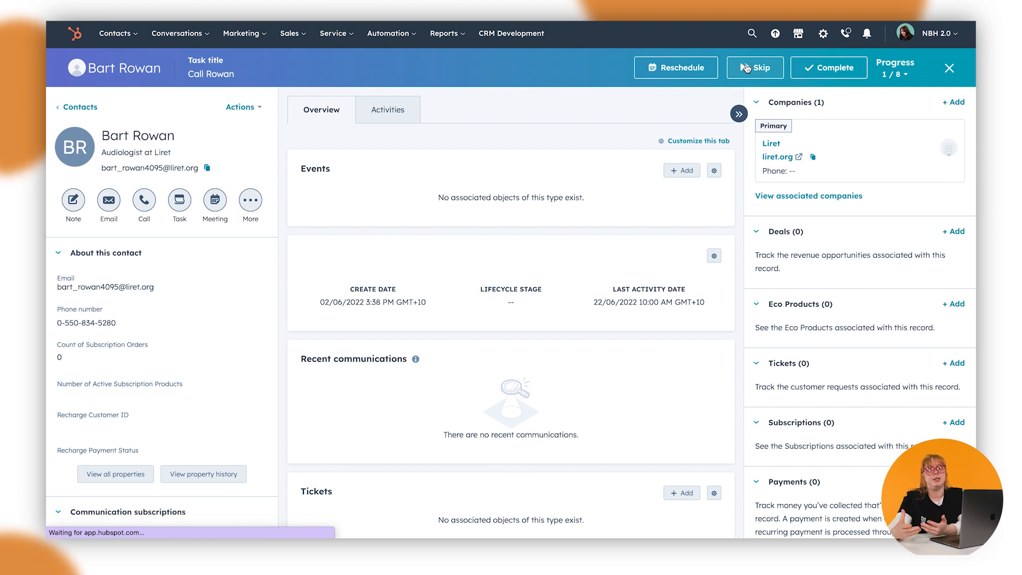
- Mark the call task as completed and proceed to the next task in the queue
click(833, 69)
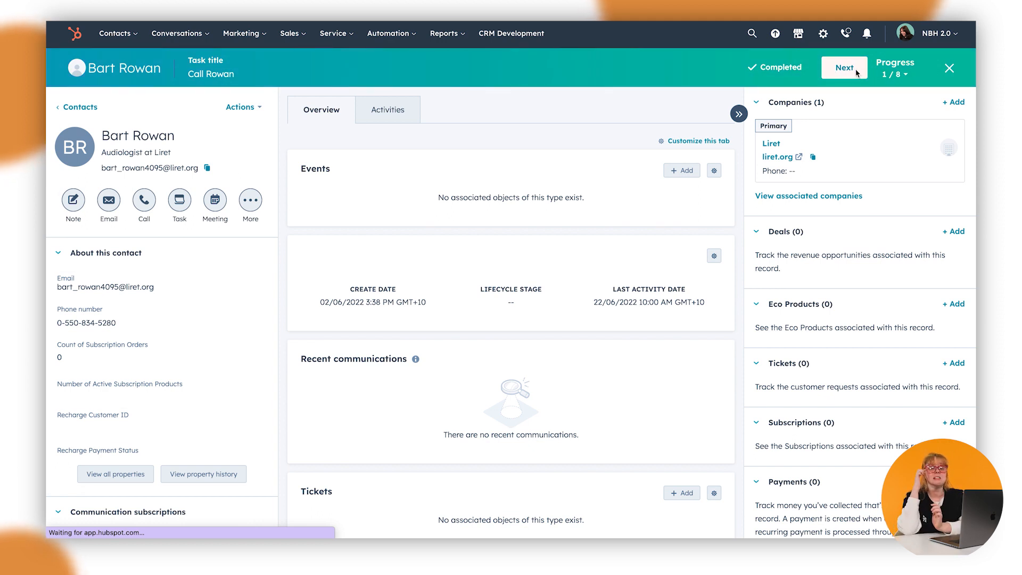
click(854, 71)
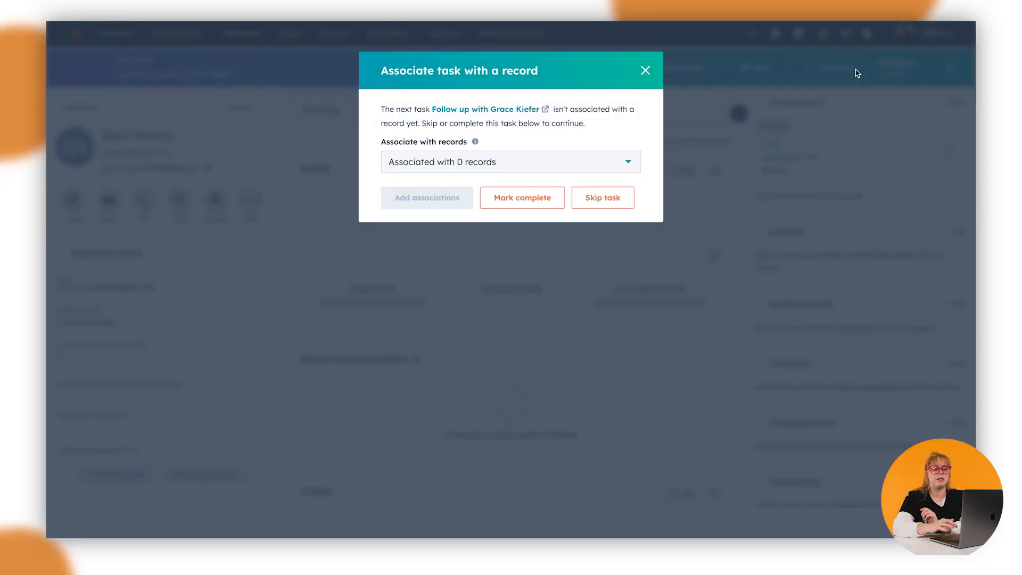